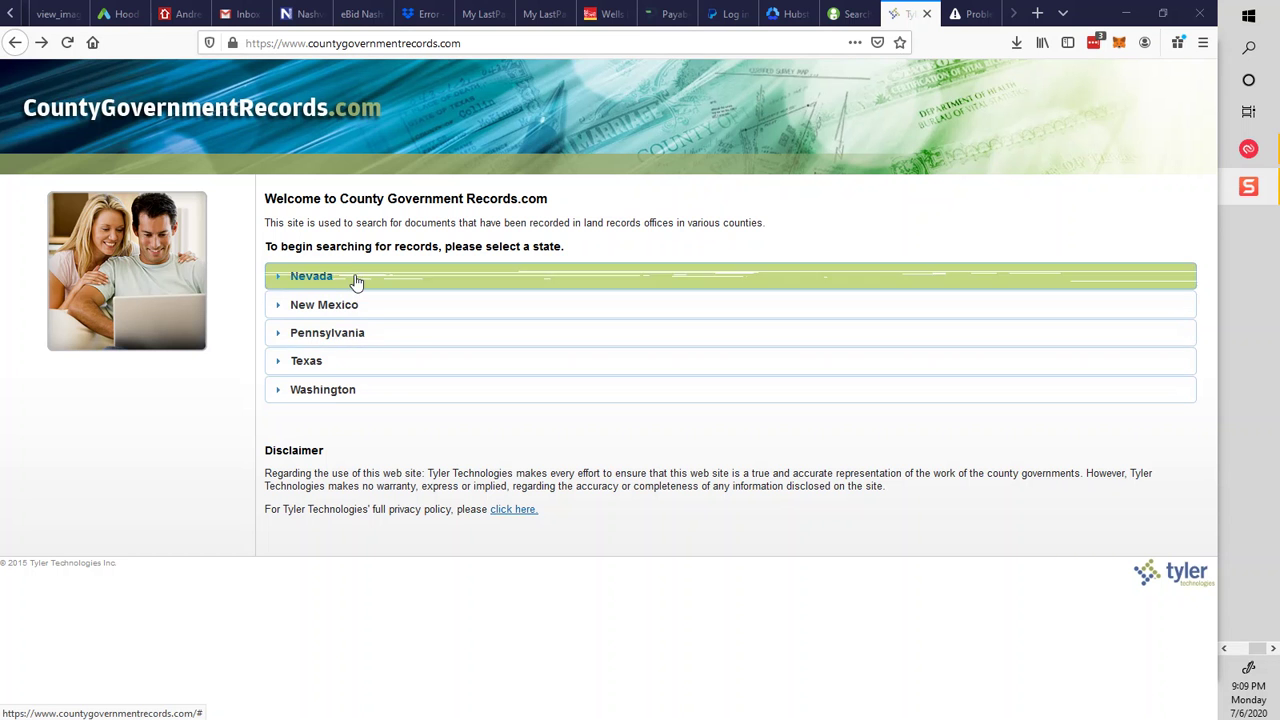
Expand the Texas entry and follow its Search Portal link to the Texas welcome page.
left_click(310, 366)
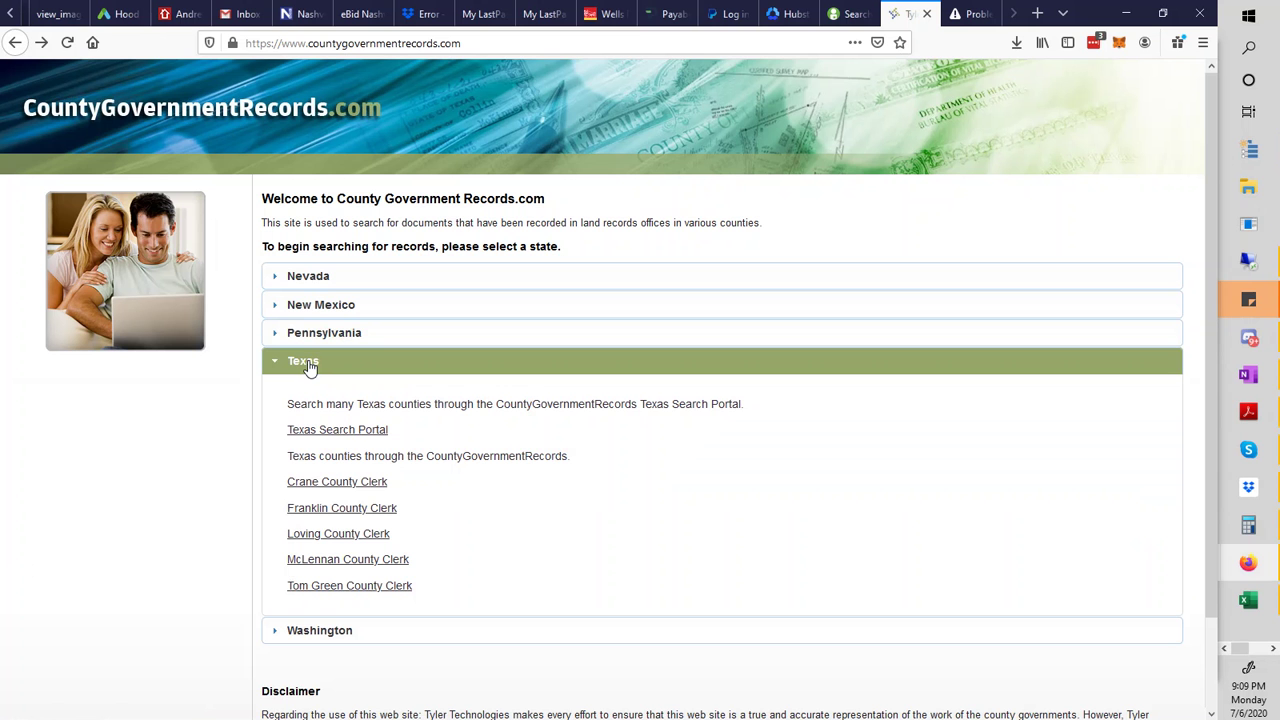
left_click(364, 440)
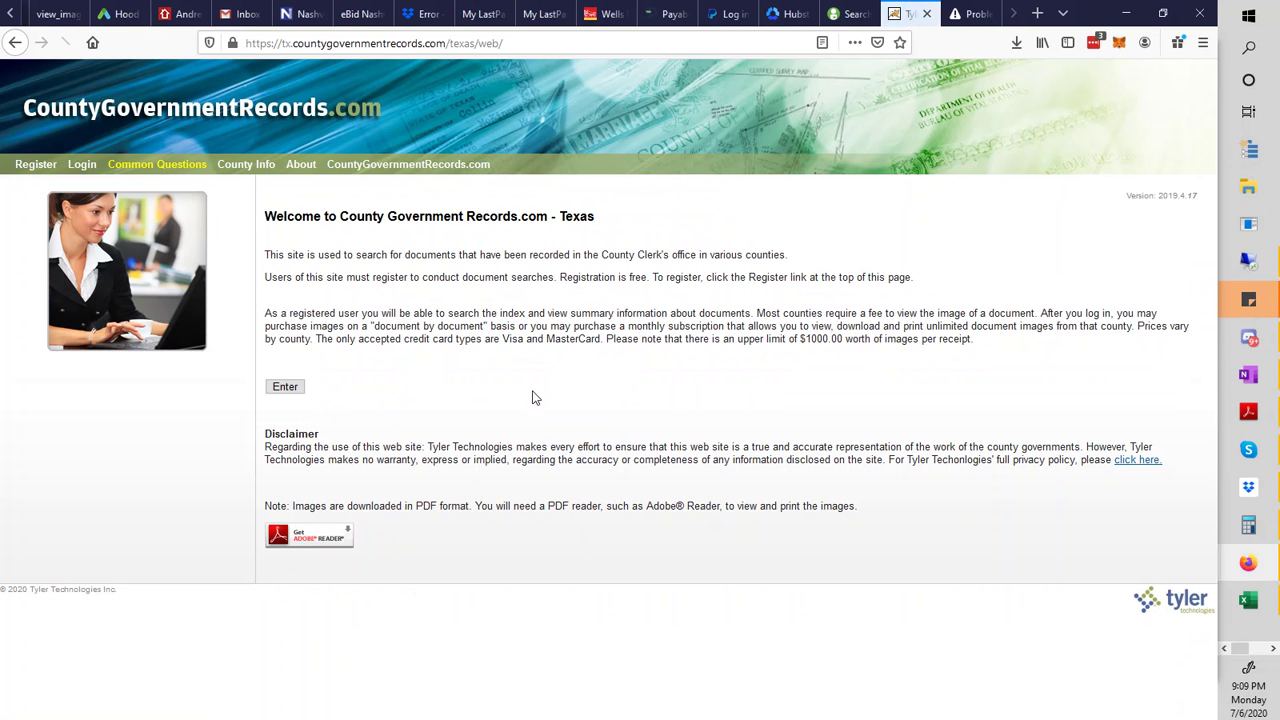
Log in to the Texas site with the autofilled credentials and scroll through the county list.
left_click(290, 386)
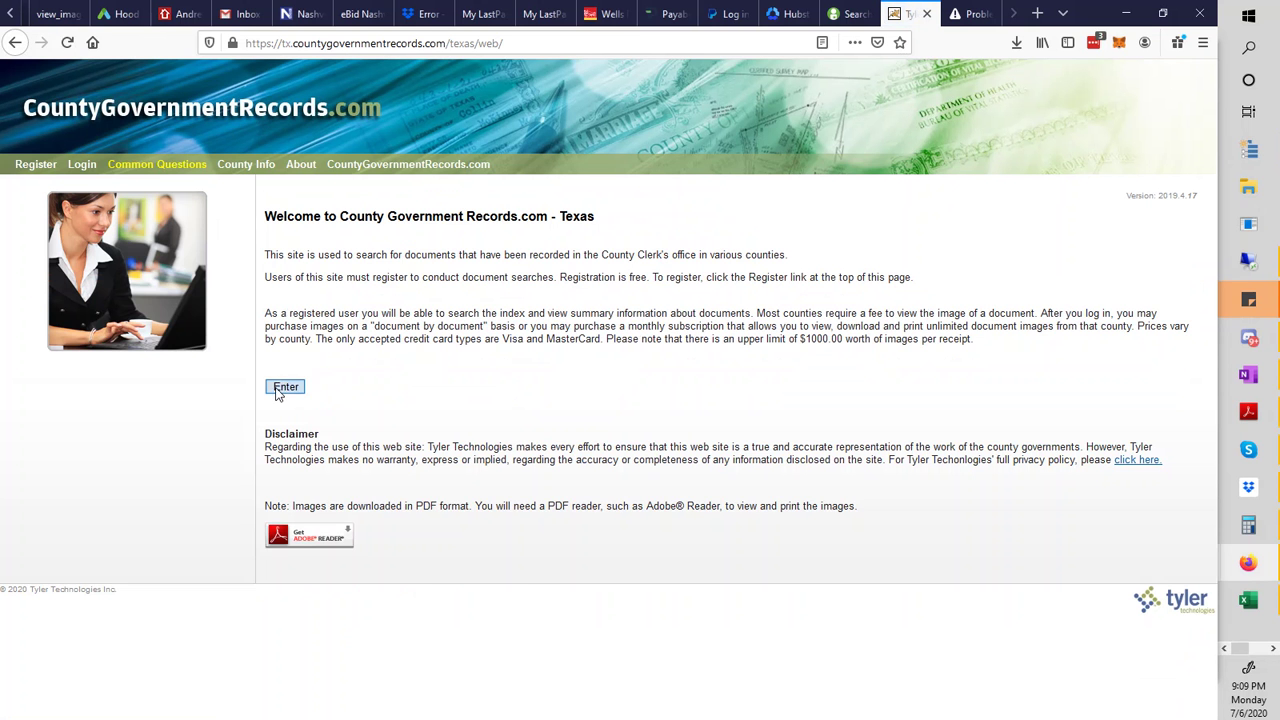
scroll(450, 470, "down", 3)
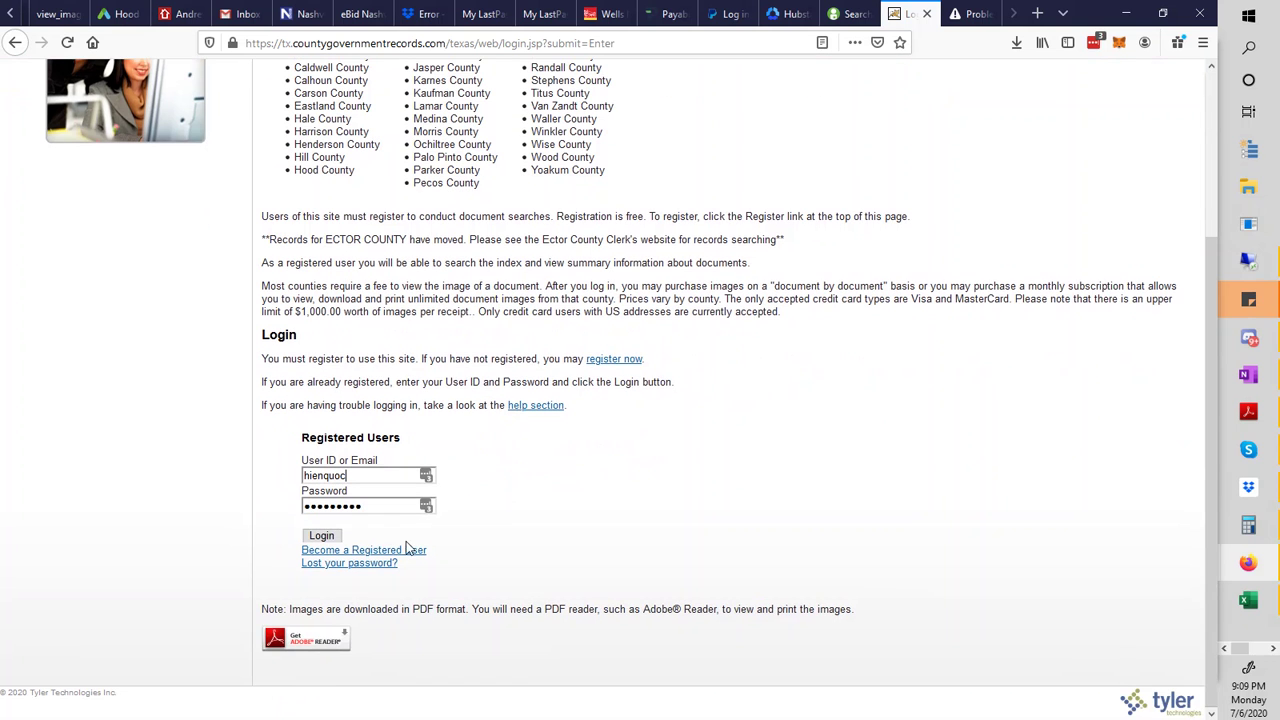
key("Tab")
key("Tab")
key("Return")
scroll(458, 300, "down", 1)
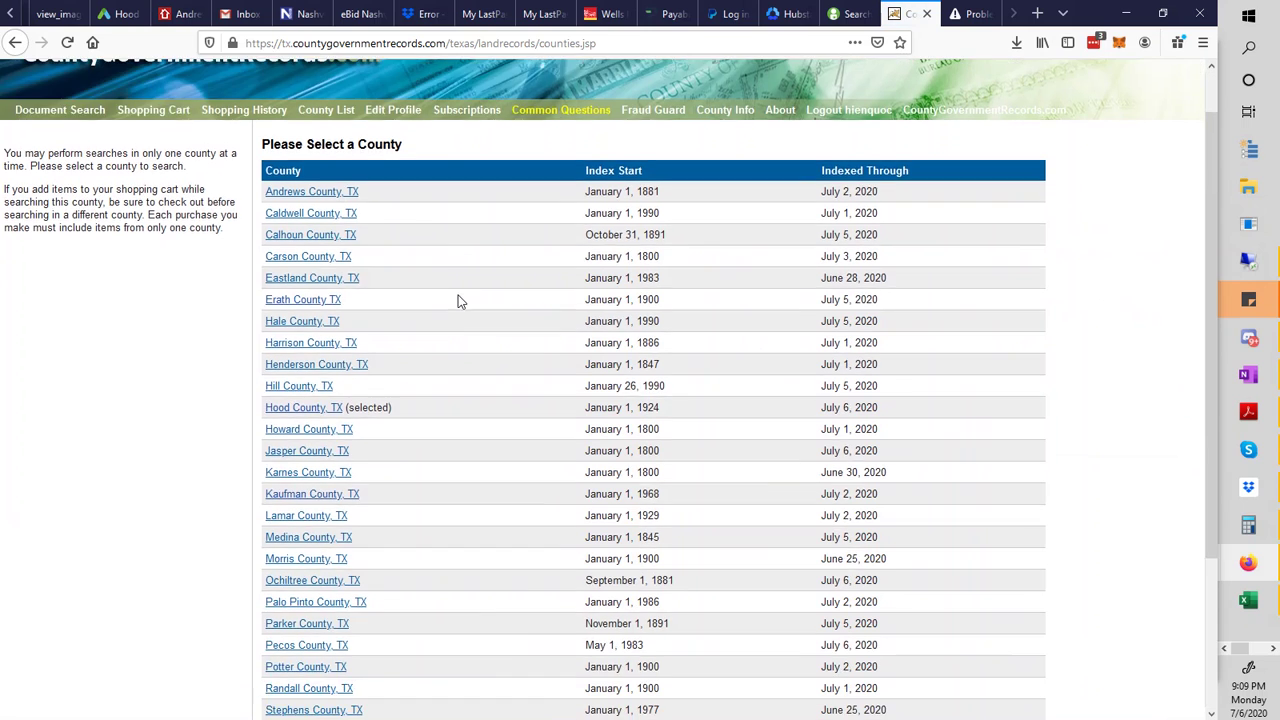
scroll(357, 175, "down", 4)
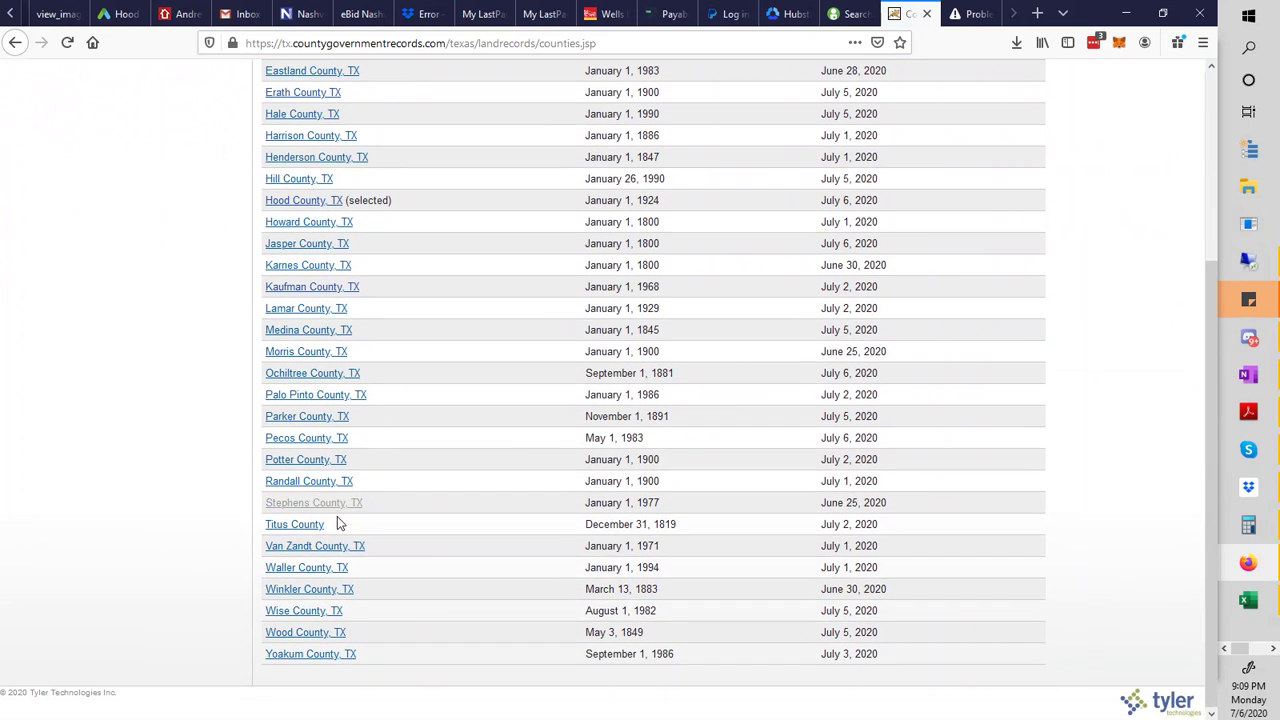
scroll(335, 455, "up", 4)
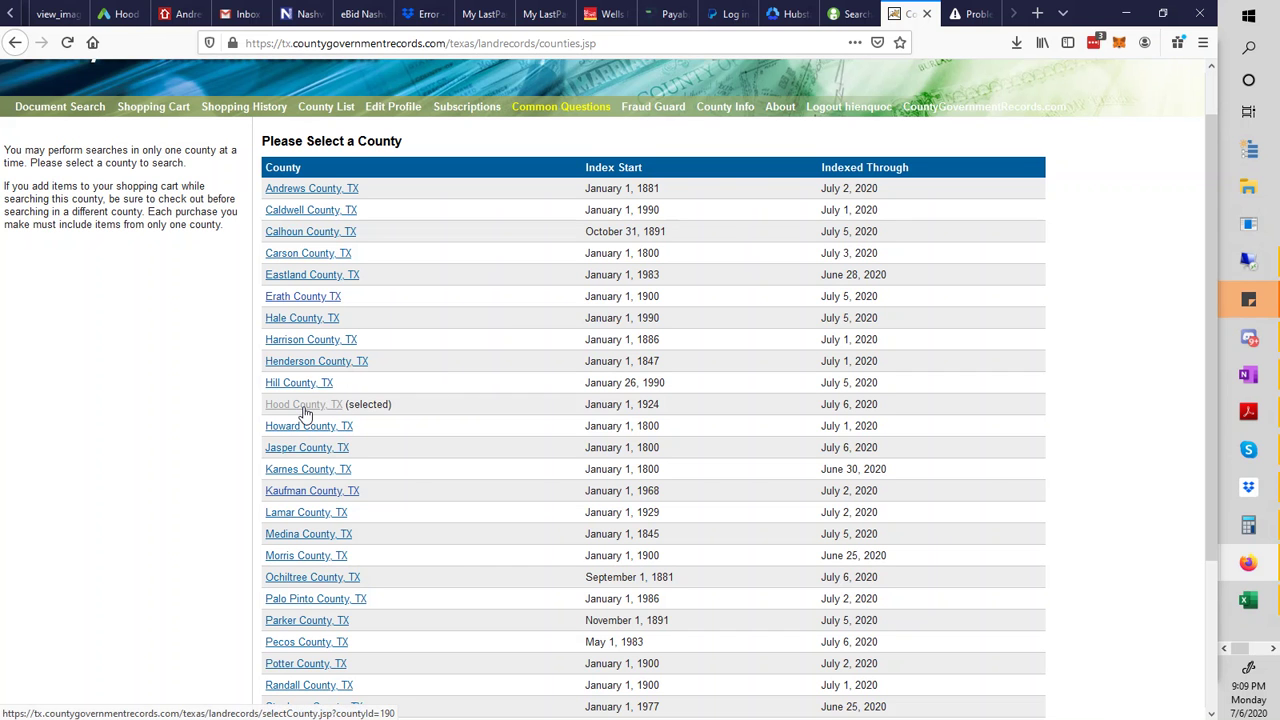
Pick Hood County, TX, clear the Grantor Name field, and move to the Both Names field.
left_click(305, 410)
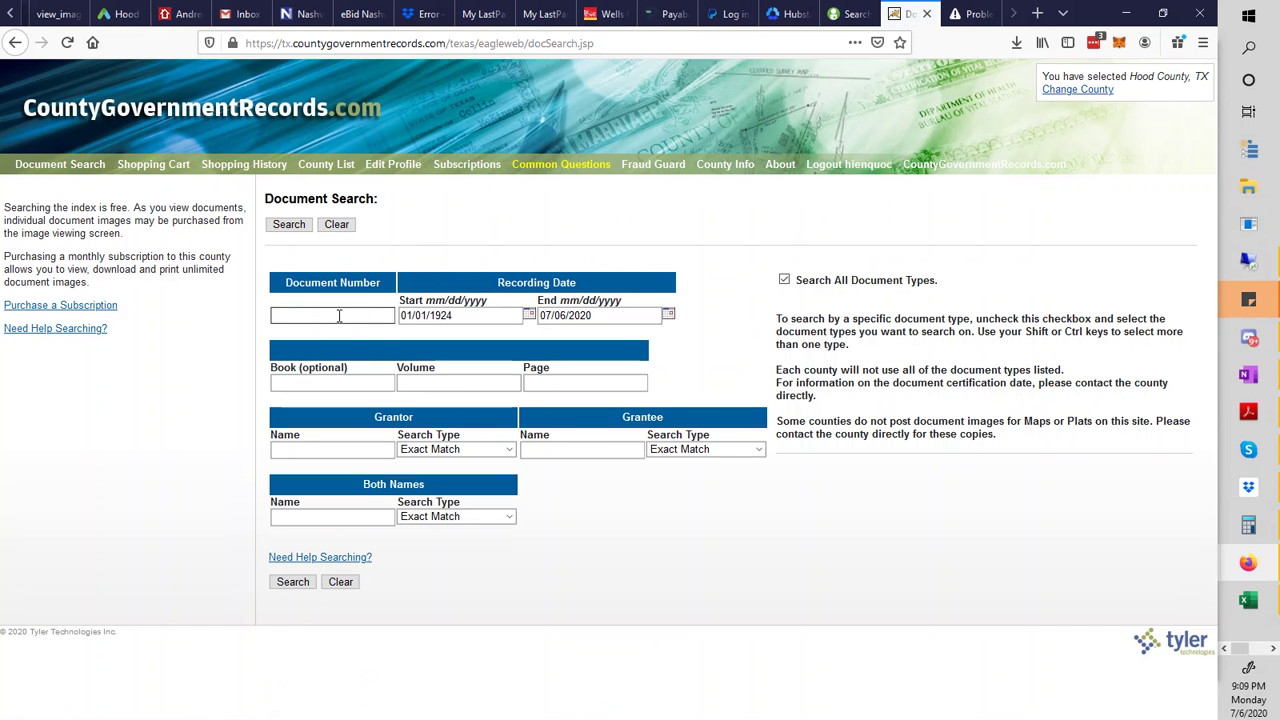
left_click(368, 314)
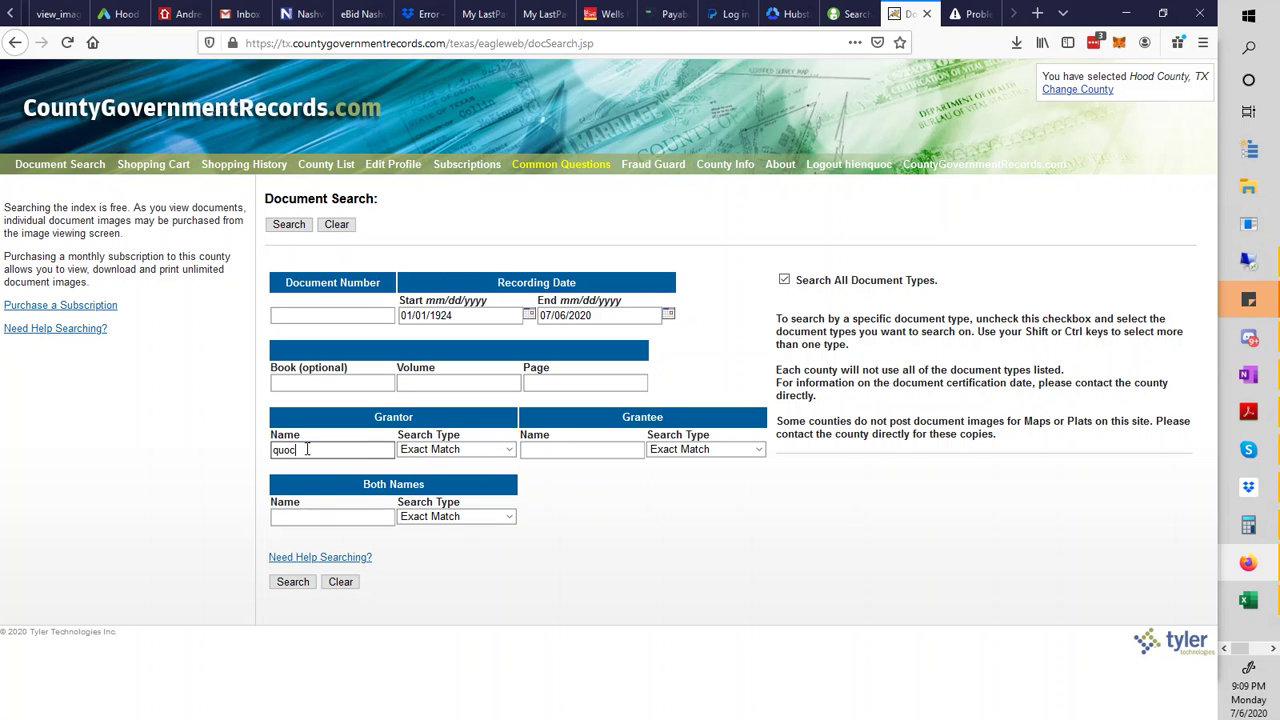
left_click_drag(306, 449, 255, 455)
key("BackSpace")
left_click(310, 514)
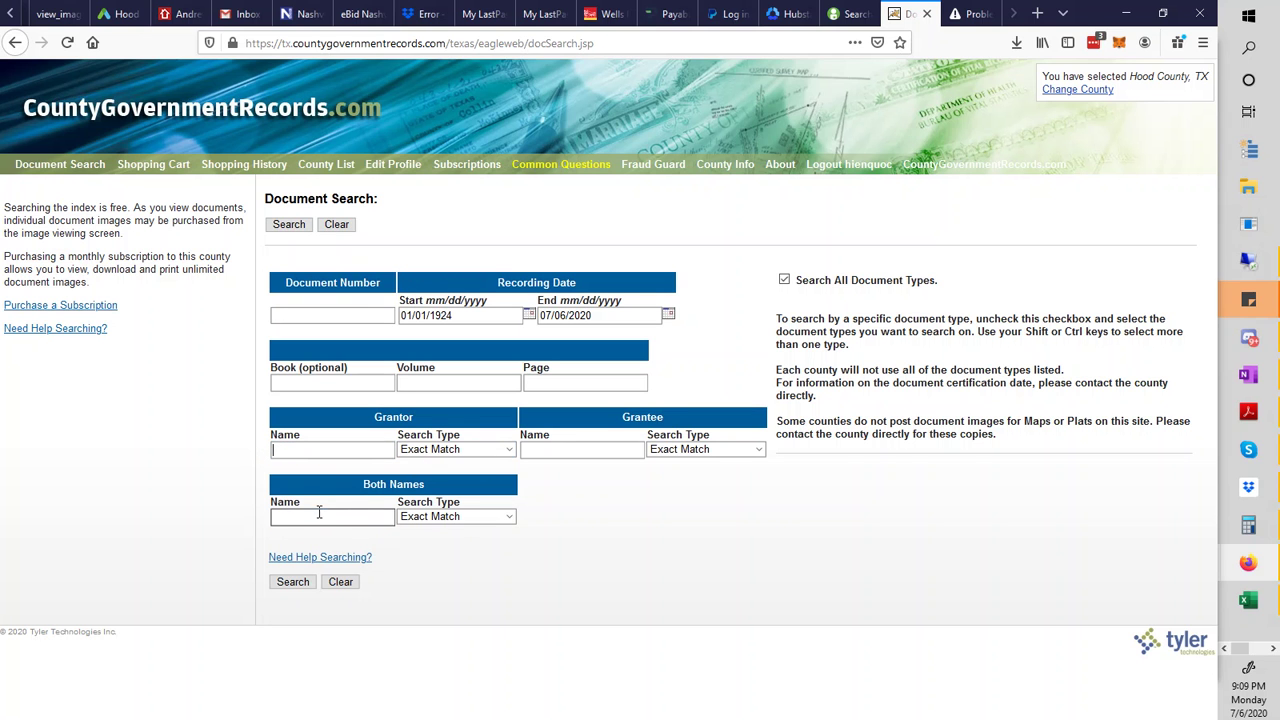
type("quoc")
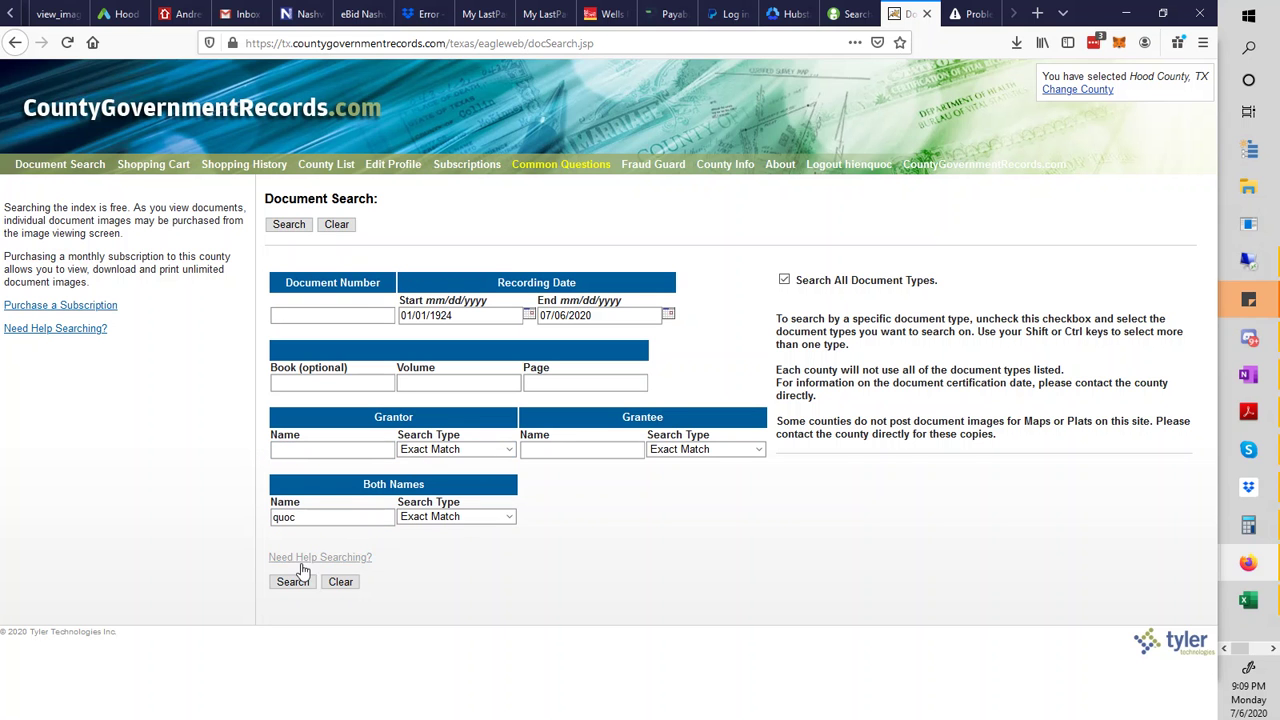
left_click(293, 581)
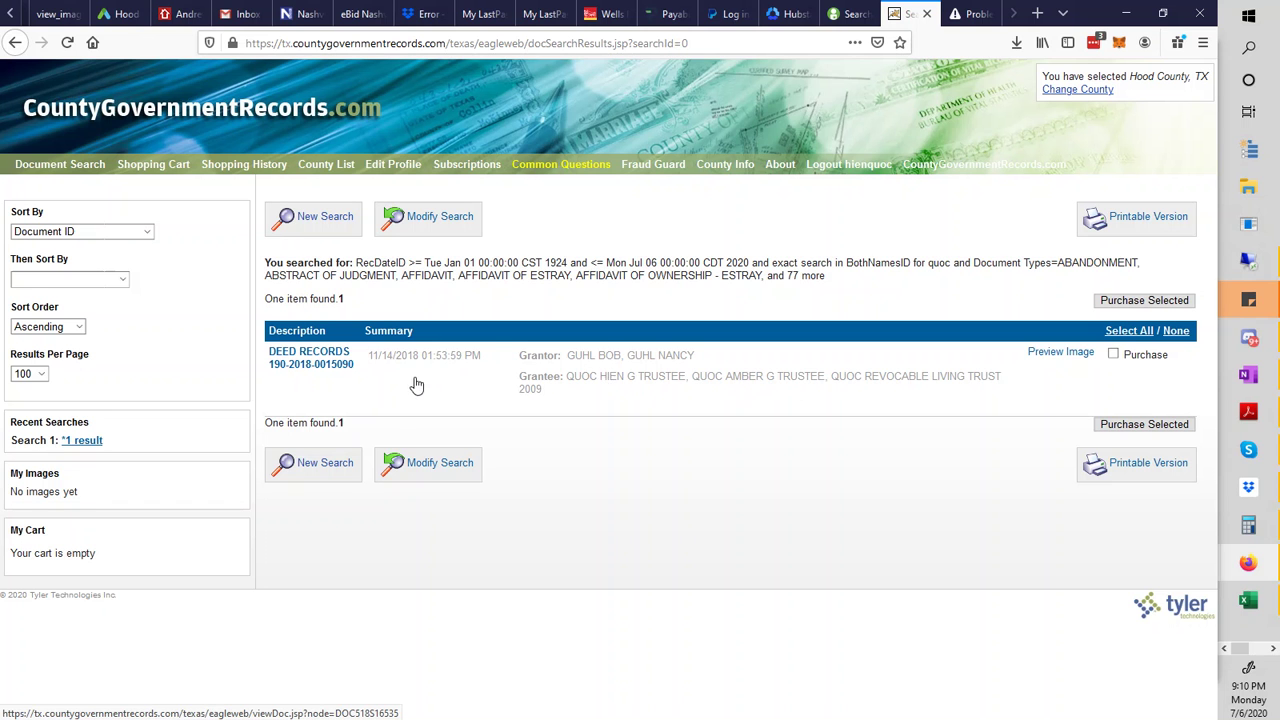
left_click(288, 362)
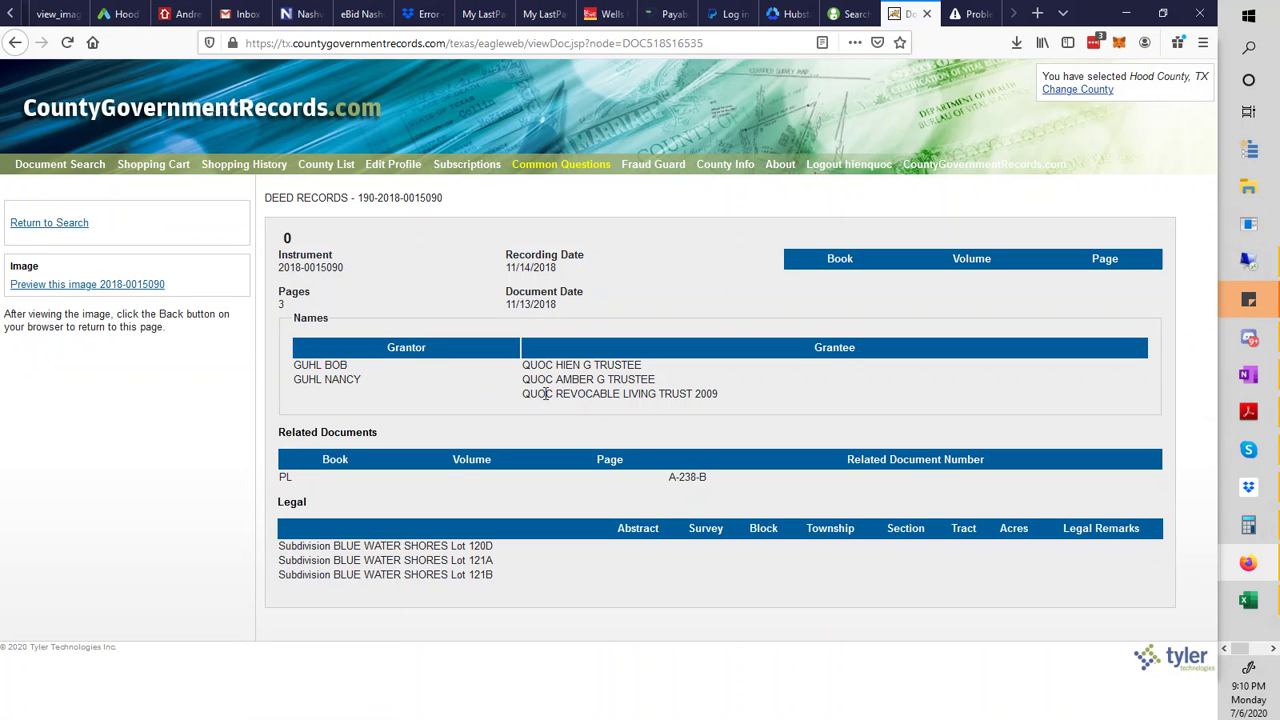
Open the deed's preview image and zoom in four steps.
left_click(115, 286)
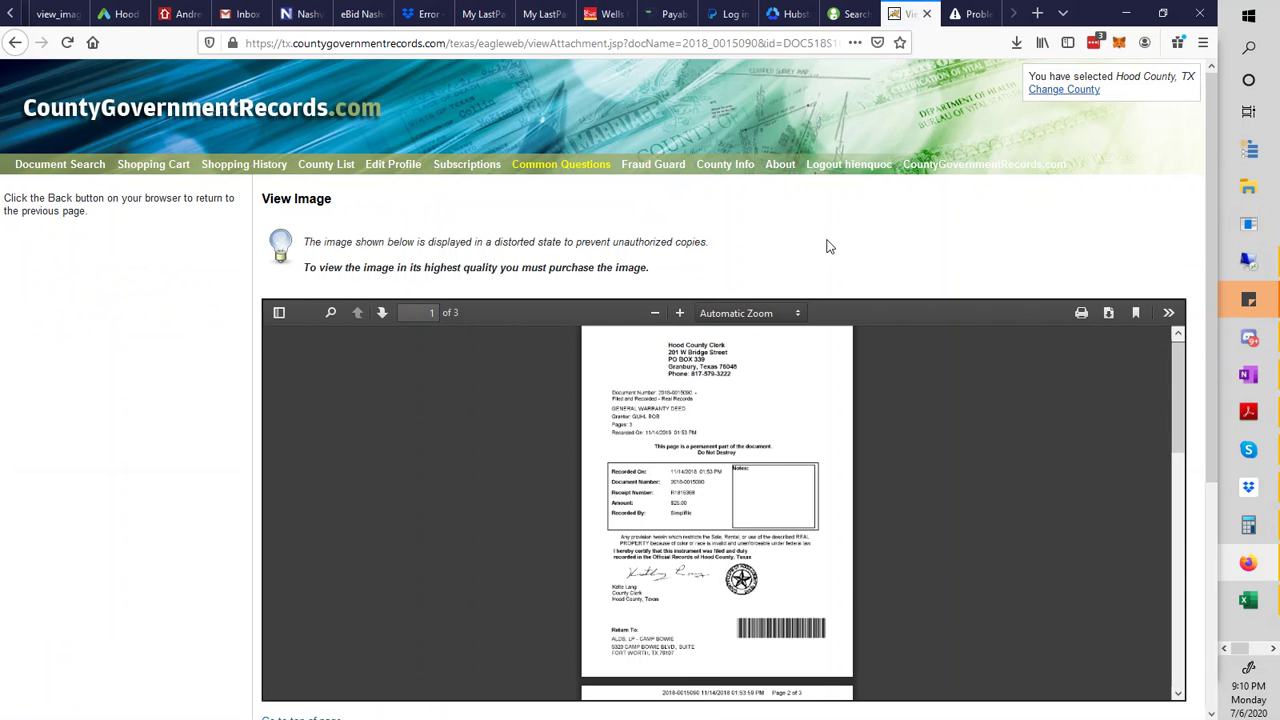
scroll(827, 240, "down", 2)
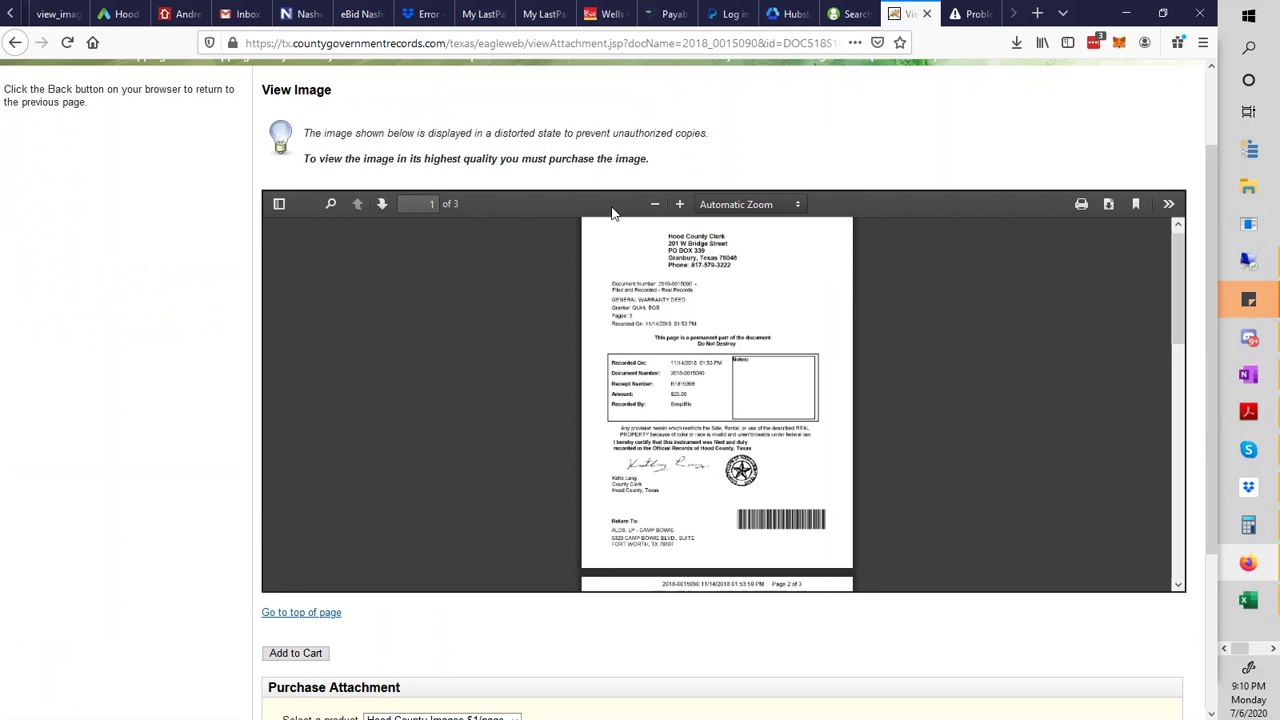
left_click(679, 204)
left_click(679, 204)
left_click(679, 204)
left_click(679, 204)
left_click(679, 204)
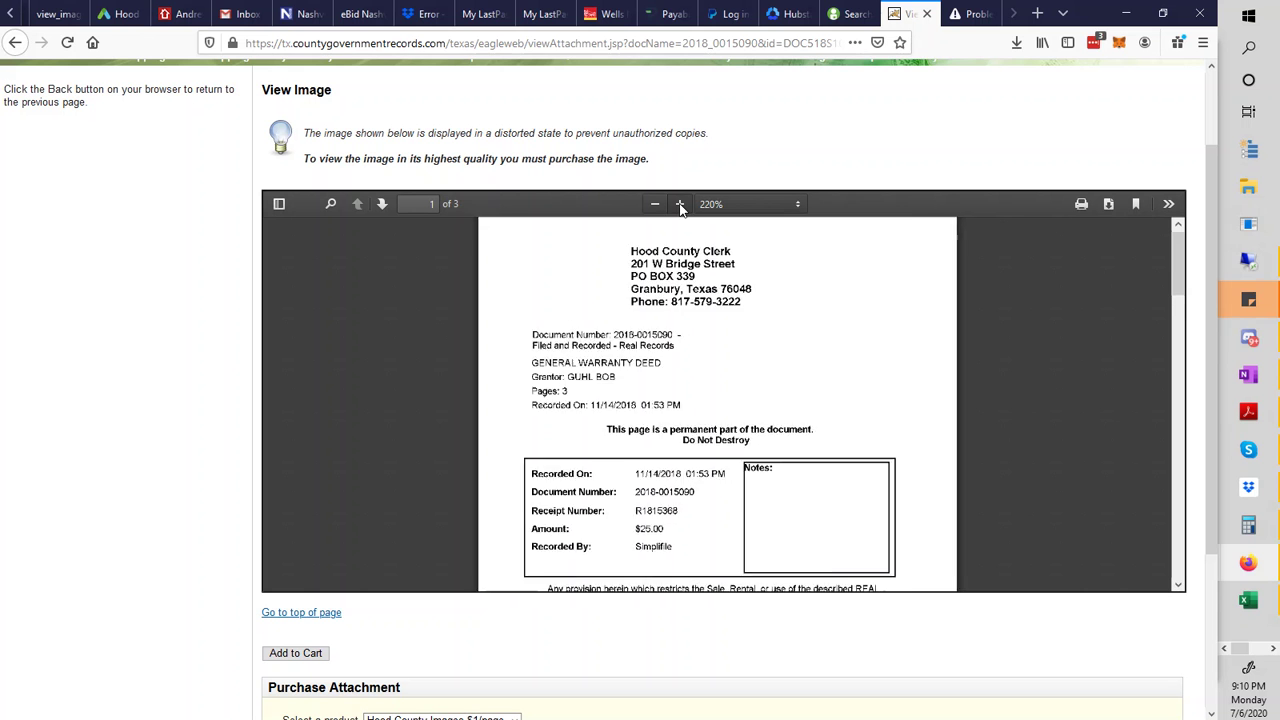
left_click(679, 204)
left_click(679, 204)
left_click(679, 204)
Scroll through all three pages of the General Warranty Deed.
scroll(836, 430, "down", 6)
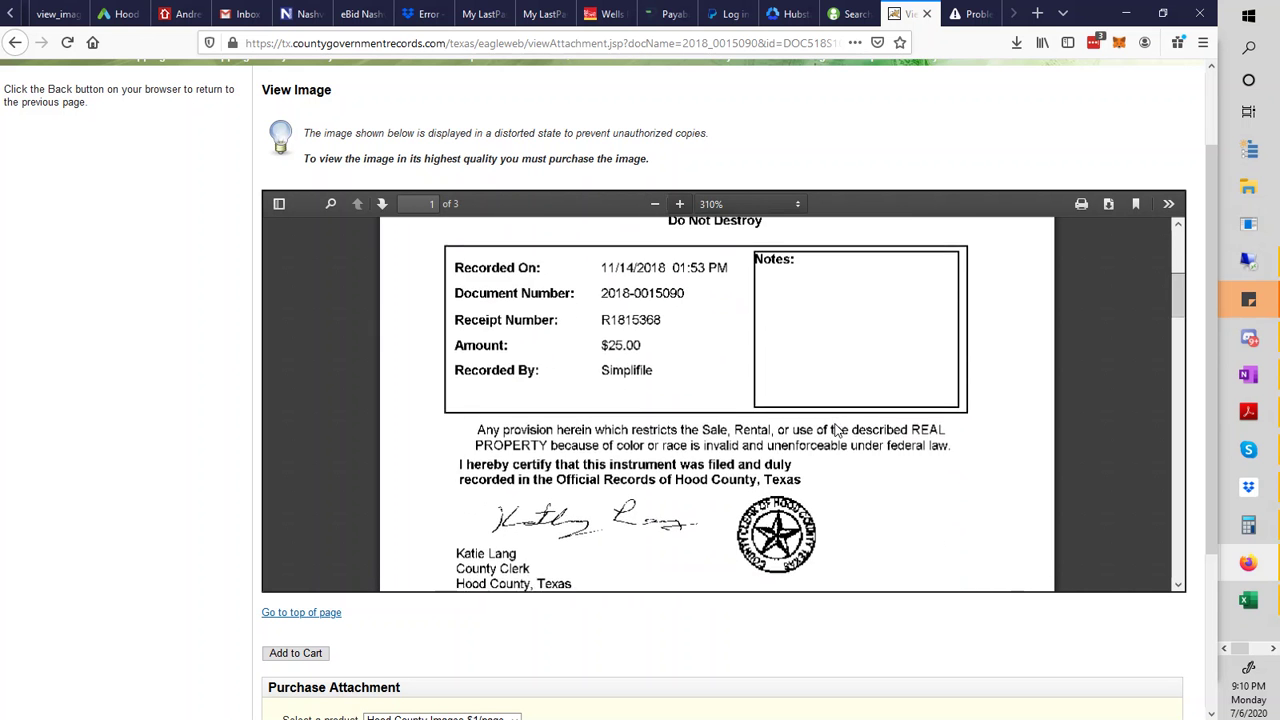
scroll(836, 430, "down", 10)
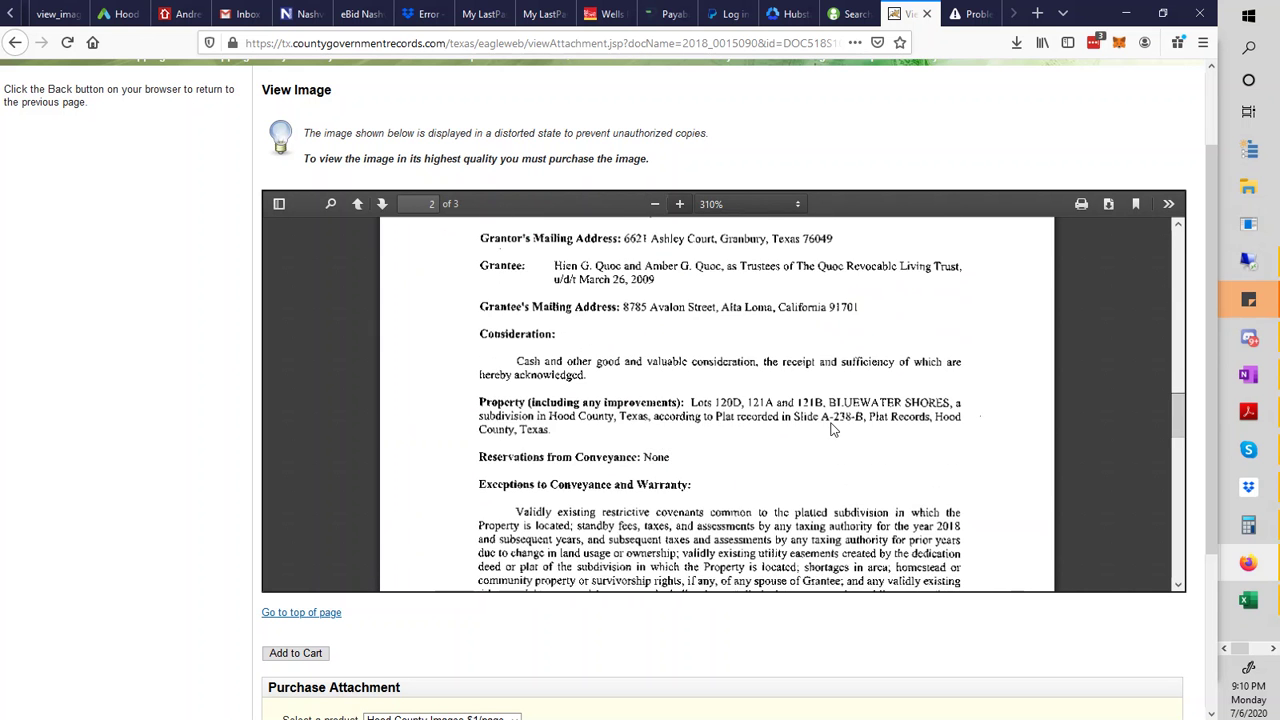
scroll(729, 480, "down", 8)
scroll(733, 601, "down", 3)
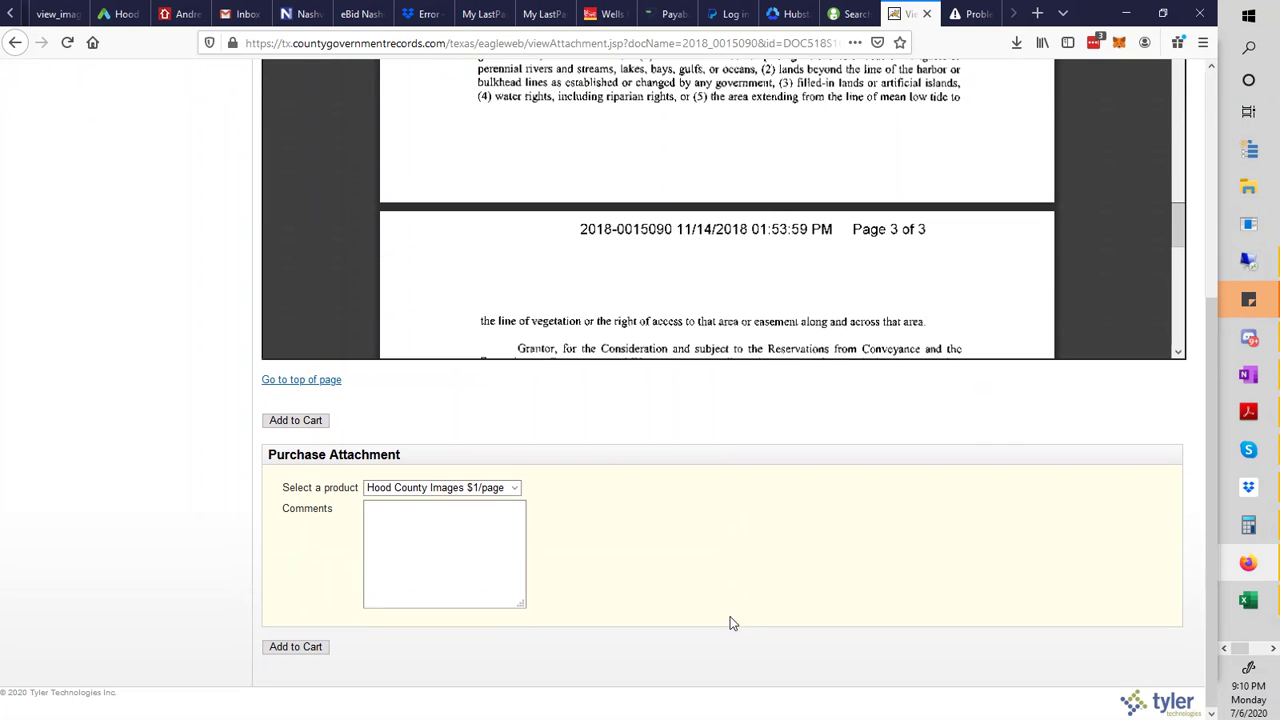
scroll(716, 449, "up", 5)
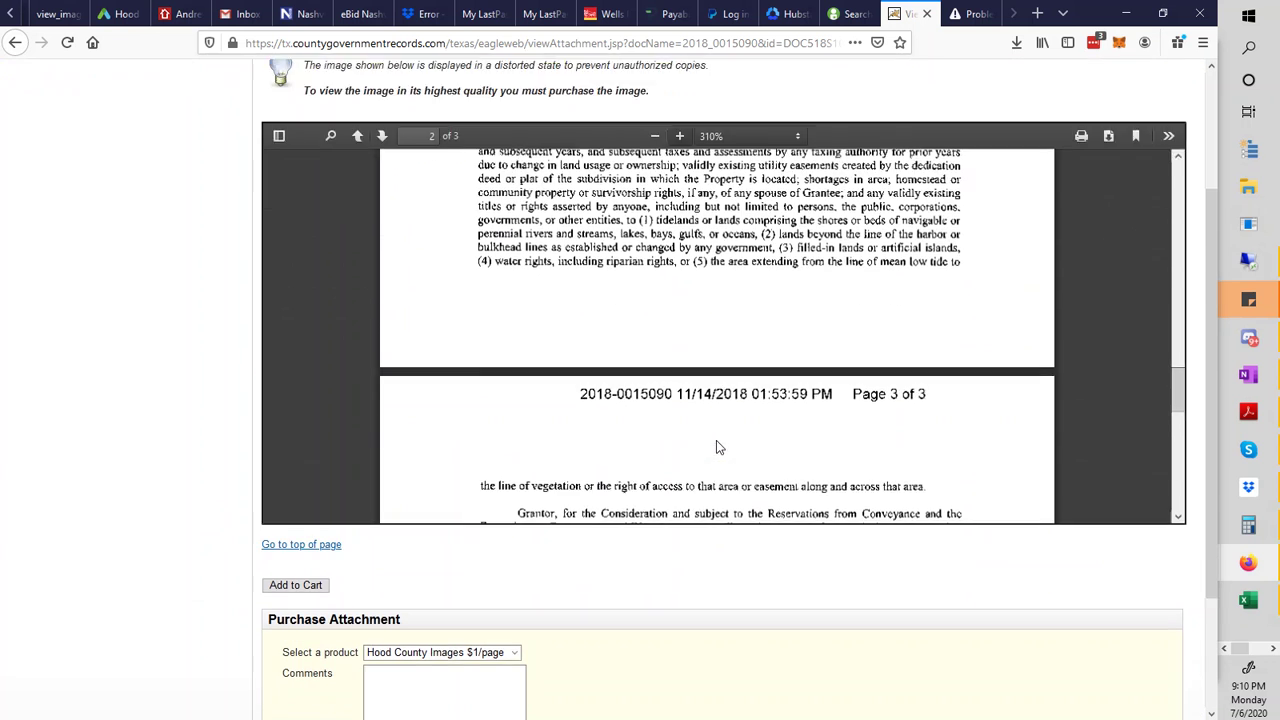
scroll(781, 459, "down", 2)
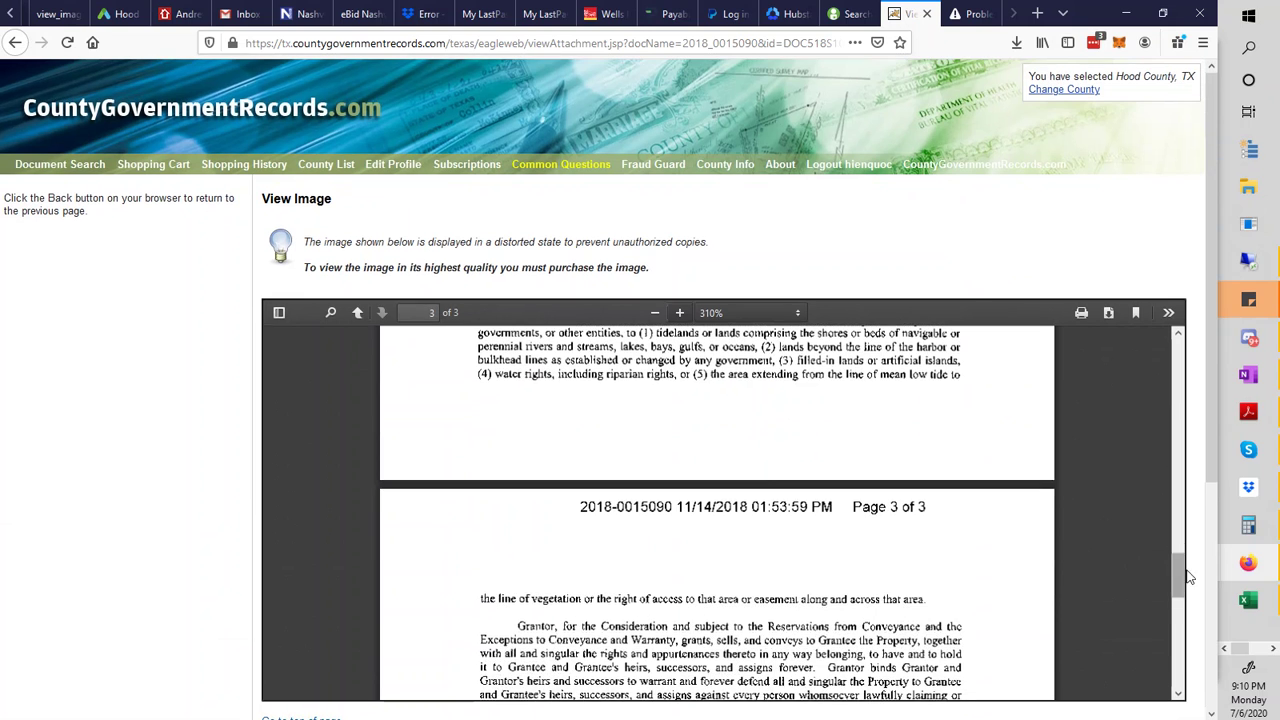
left_click_drag(1177, 569, 1177, 326)
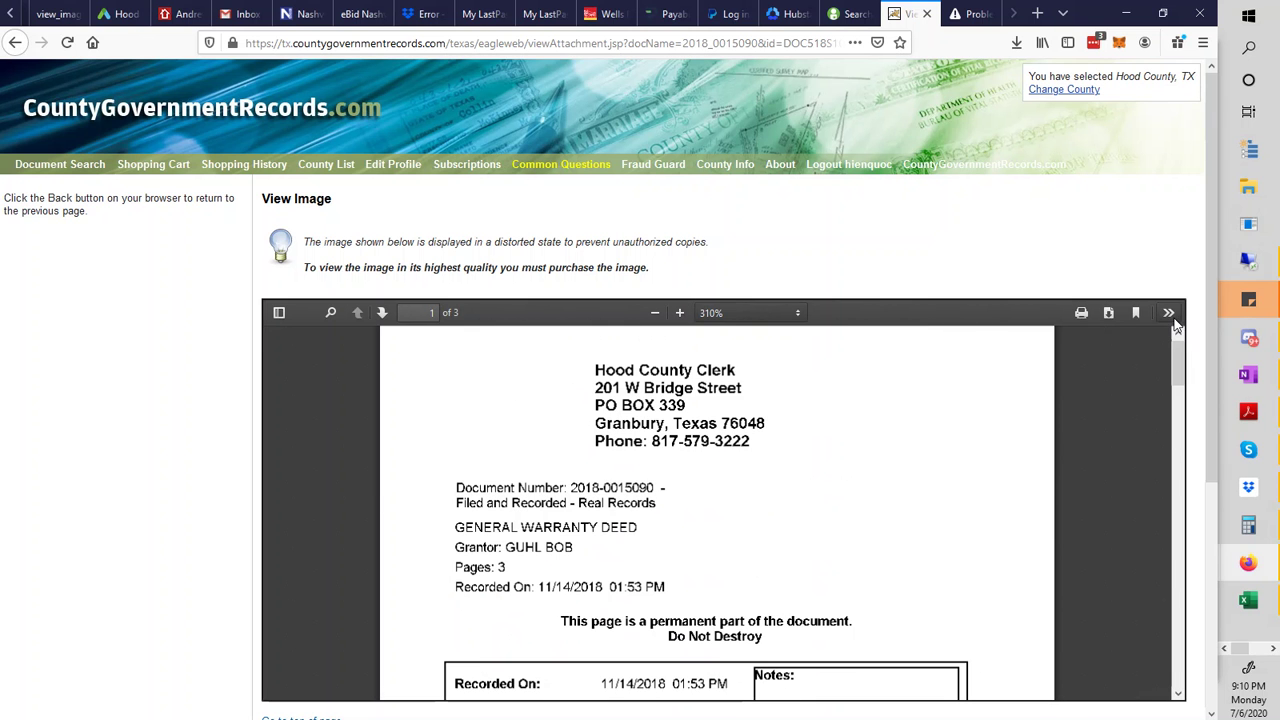
Save the deed as 190_2018_0015090.pdf in Downloads and check the downloads list.
left_click(1108, 314)
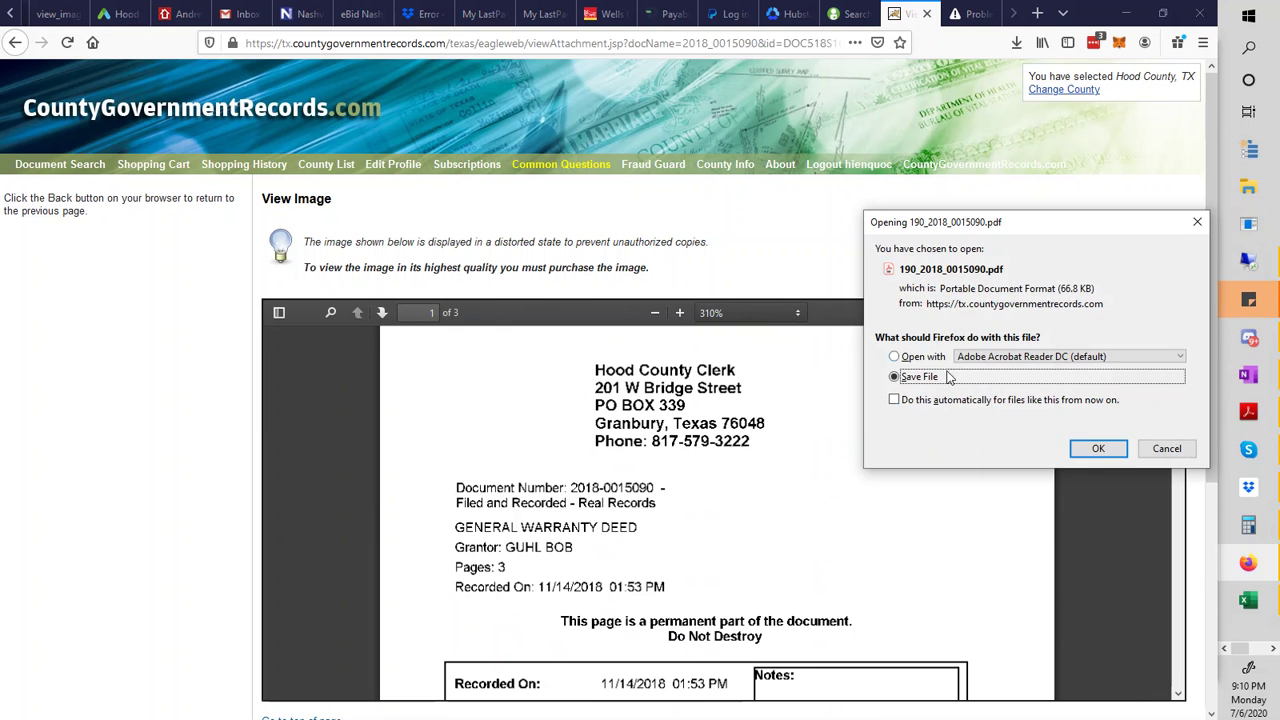
left_click(1098, 448)
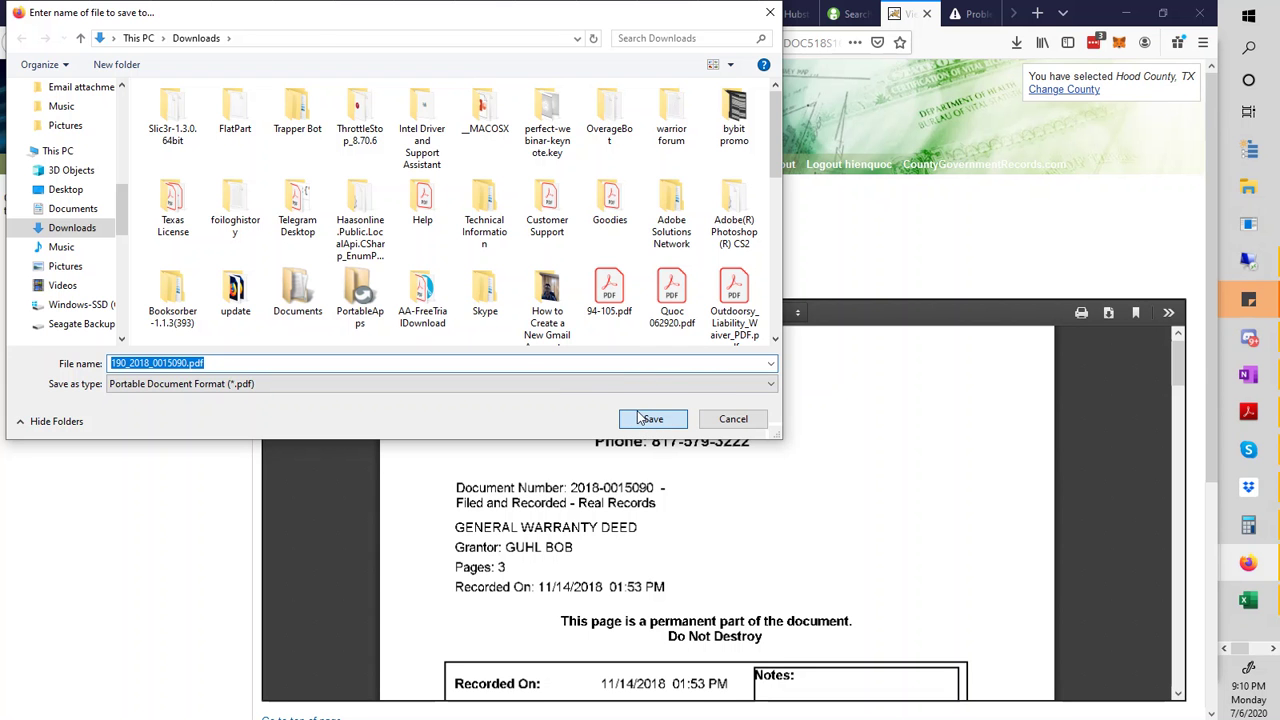
left_click(646, 418)
left_click(1018, 42)
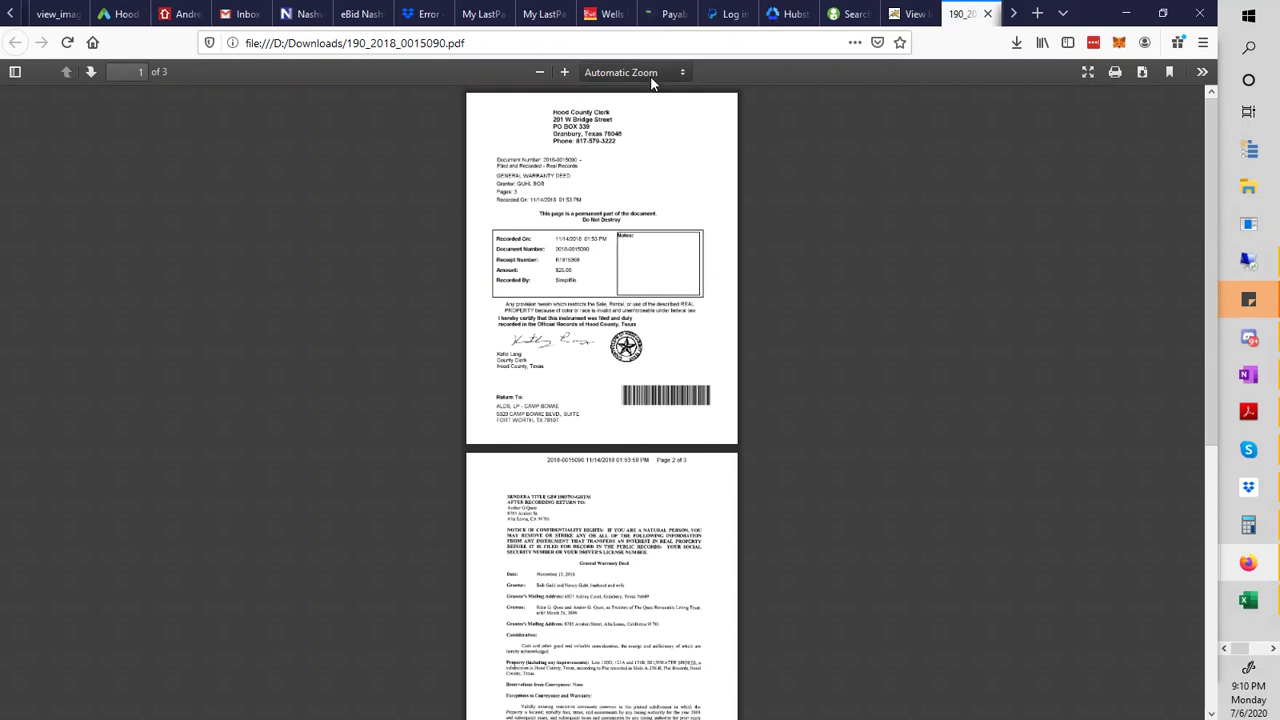
Zoom the saved PDF to 250%, read to the signature page and back, then return to View Image.
left_click(564, 72)
left_click(564, 72)
left_click(564, 72)
left_click(564, 72)
left_click(564, 72)
left_click(564, 72)
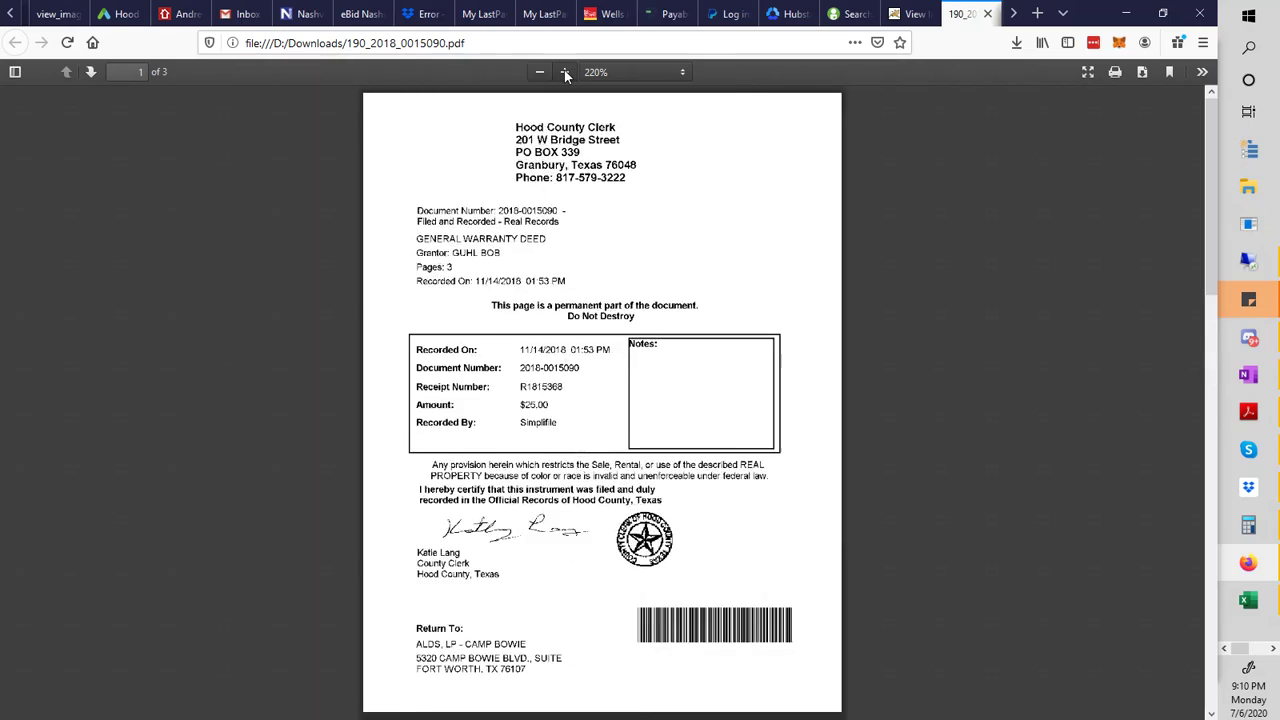
left_click(564, 72)
scroll(590, 432, "down", 1)
scroll(589, 432, "down", 10)
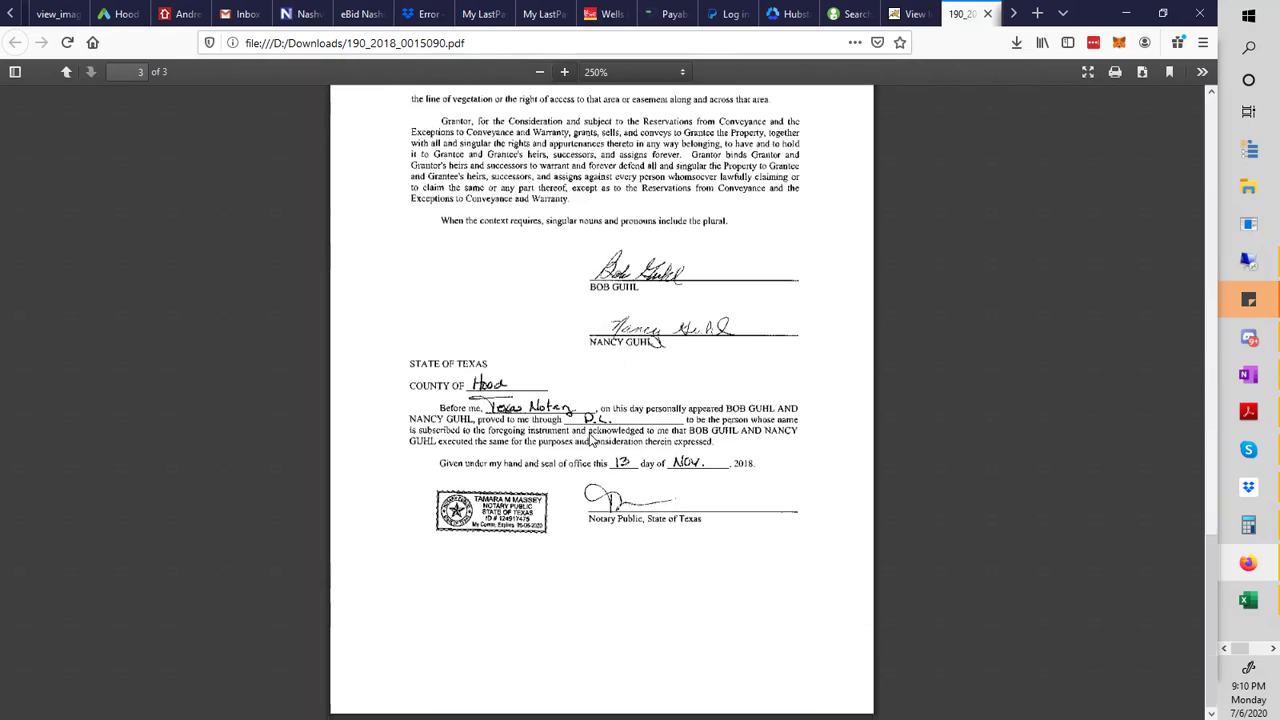
scroll(589, 440, "up", 5)
scroll(589, 433, "up", 5)
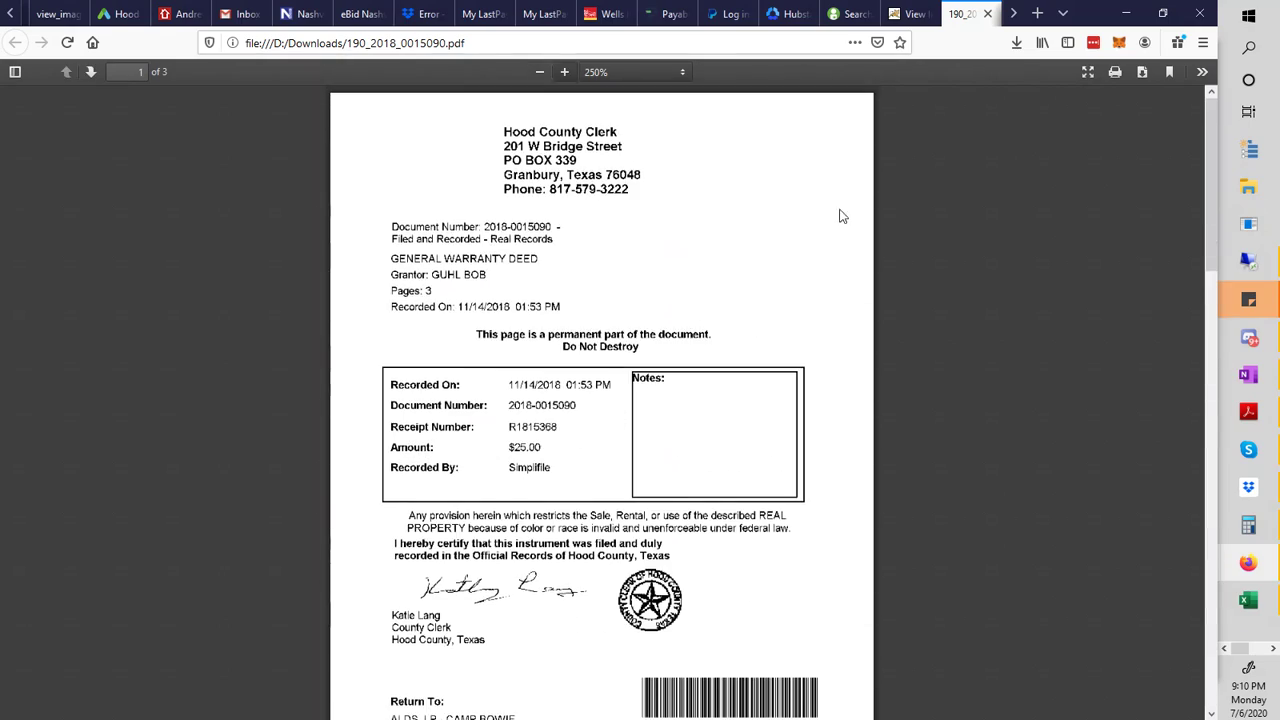
left_click(903, 10)
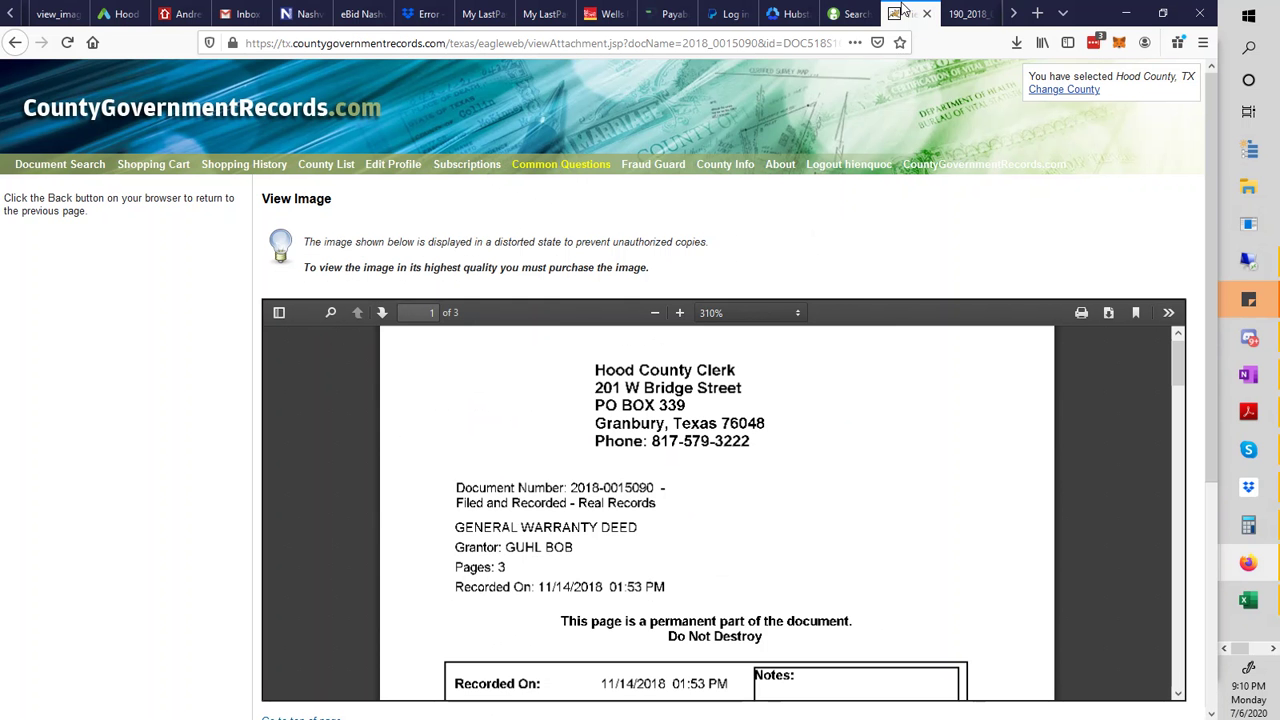
On Auction.com, replace Hood County with 'kaufman' and search near Kaufman, TX.
left_click(120, 14)
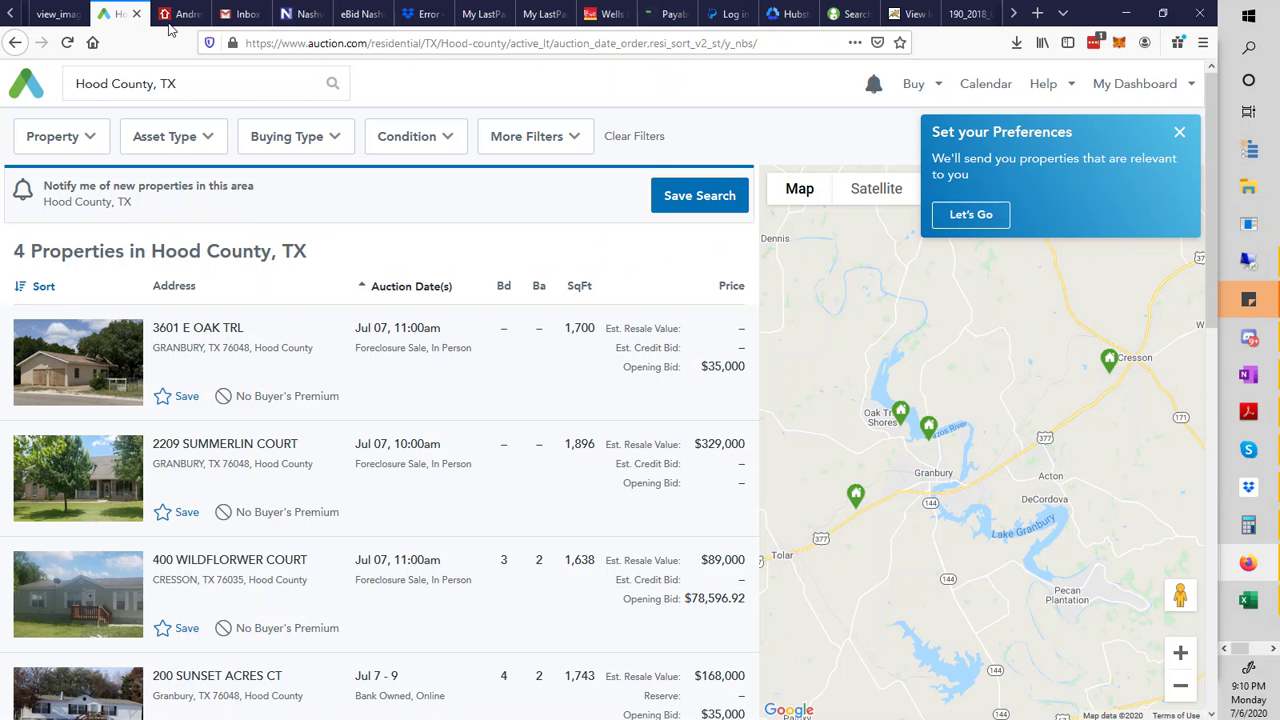
left_click(232, 92)
key("Return")
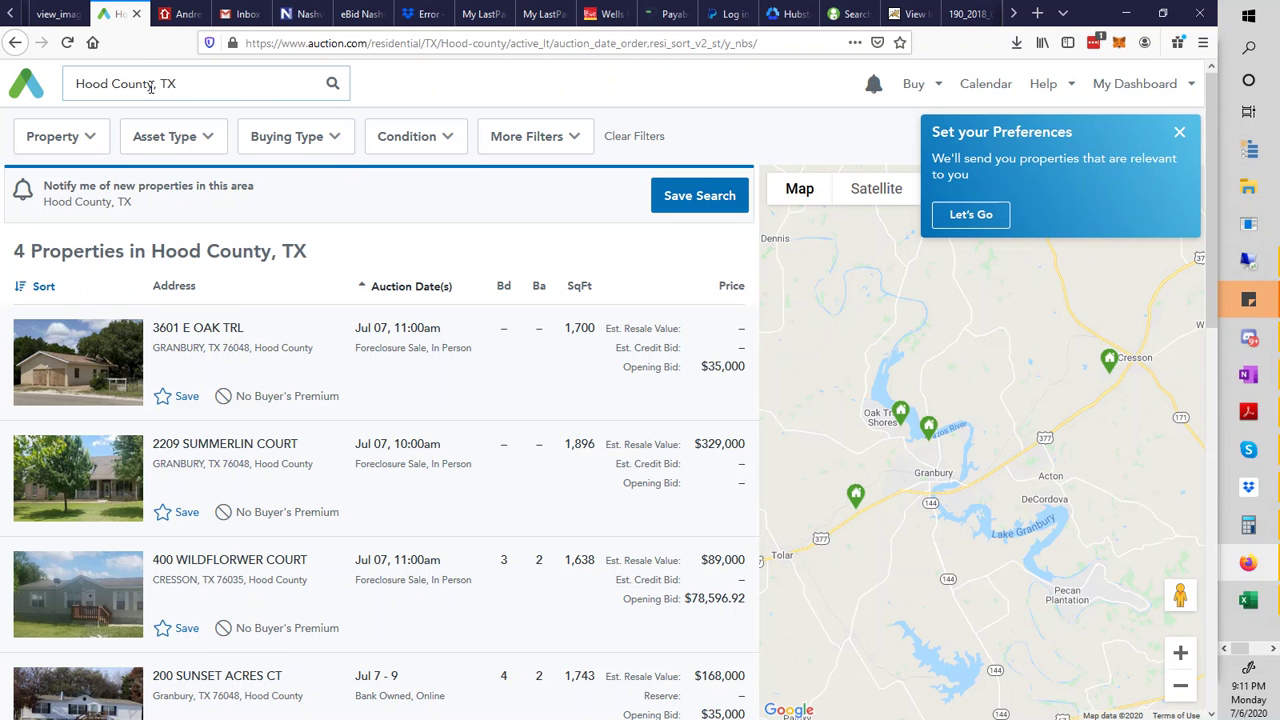
left_click_drag(150, 87, 33, 134)
key("BackSpace")
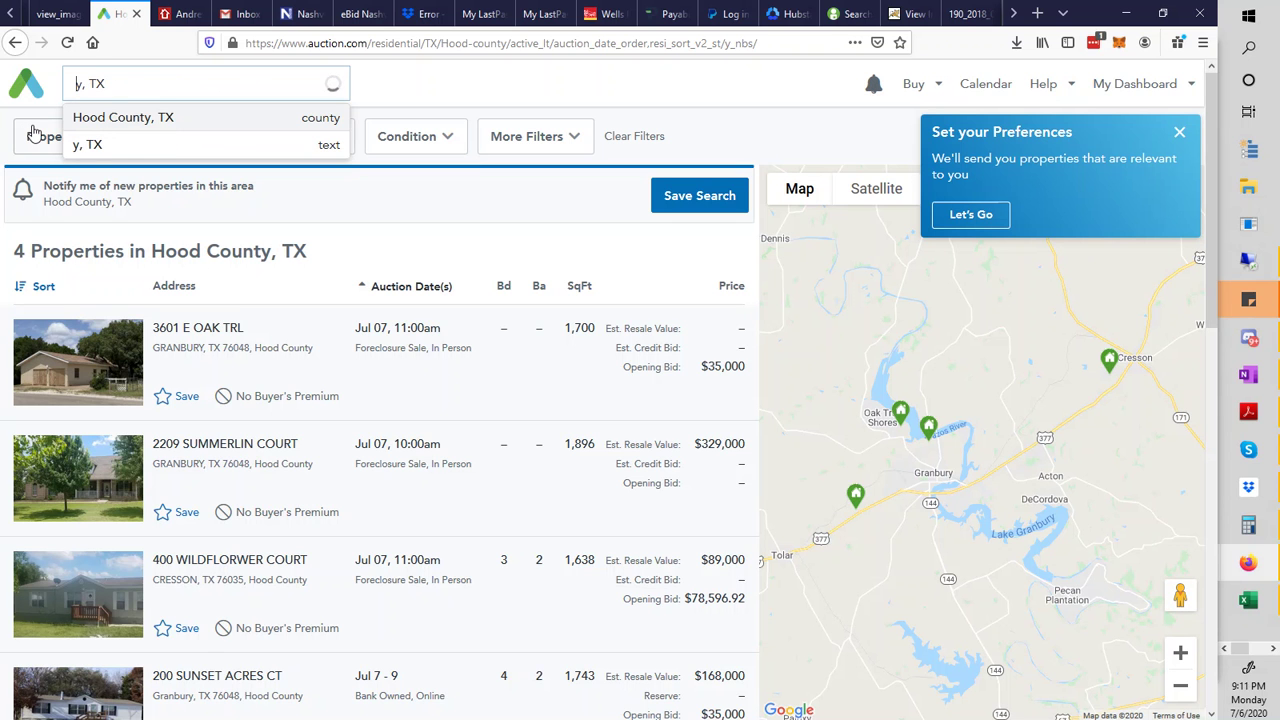
type("kaufman")
left_click(33, 138)
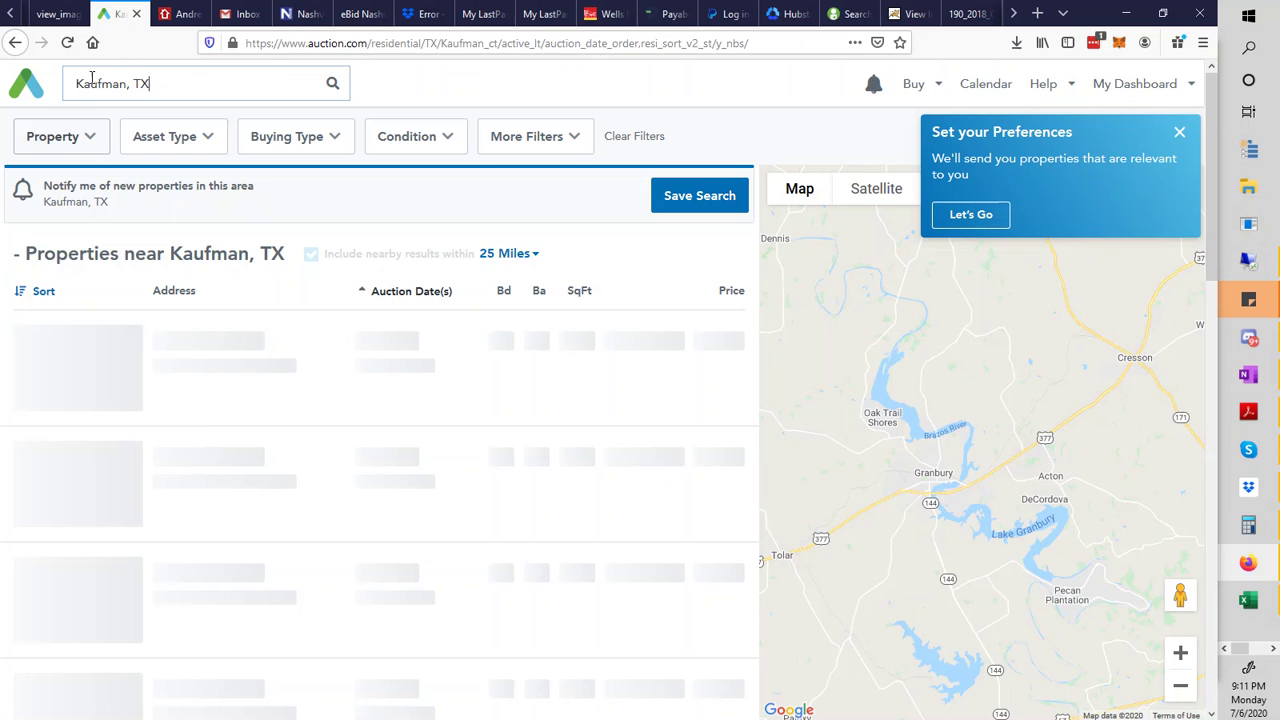
Narrow the search to Kaufman County, TX, leaving one property.
left_click_drag(128, 84, 637, 80)
key("BackSpace")
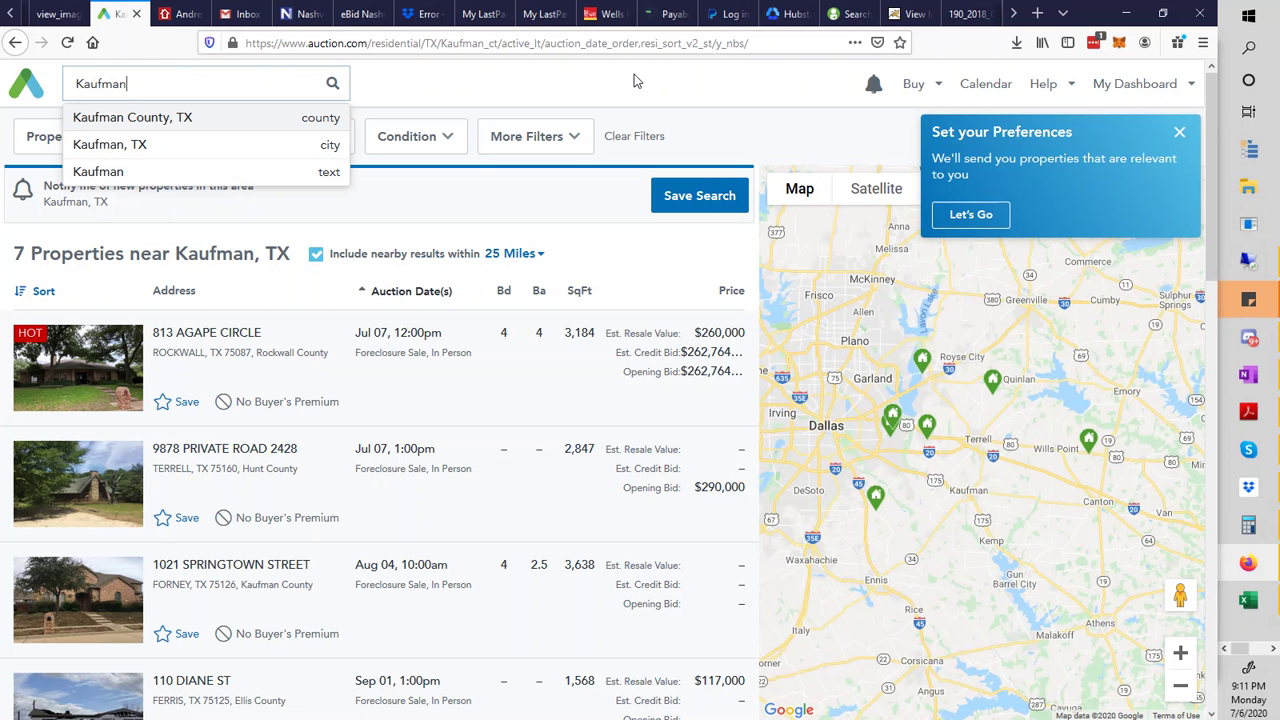
left_click(172, 118)
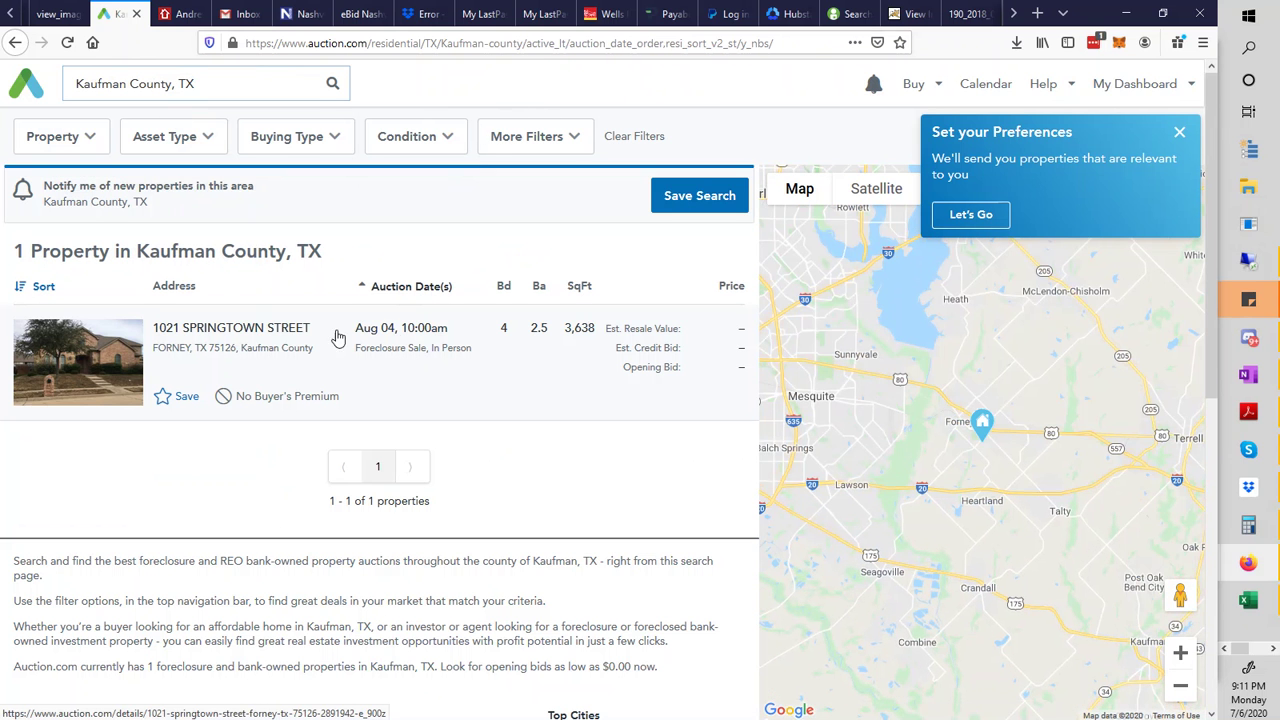
left_click(211, 333)
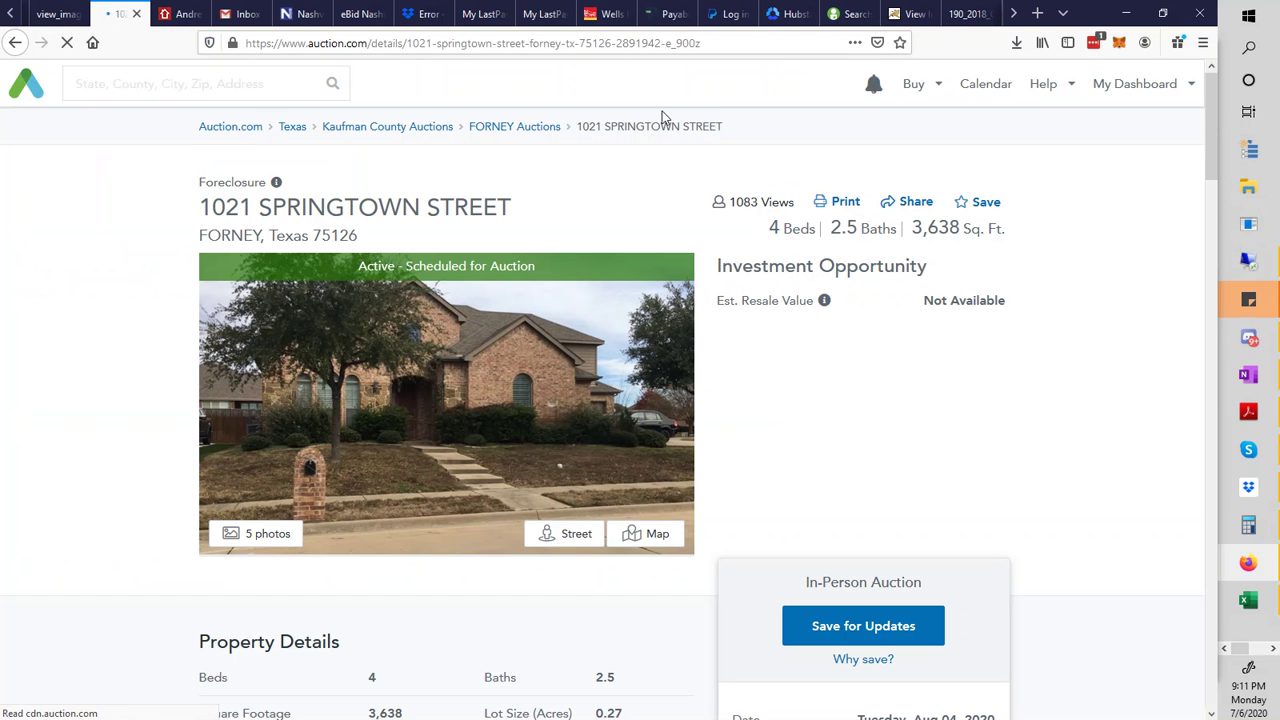
left_click(263, 85)
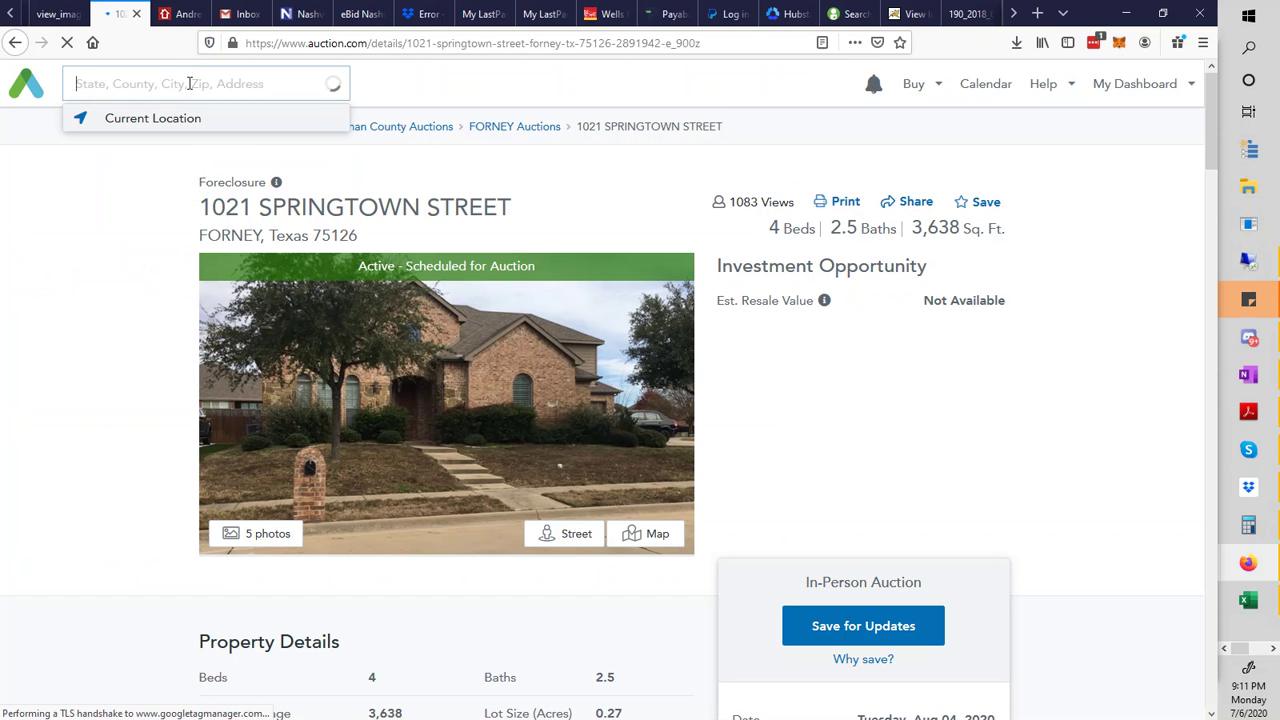
type("texas")
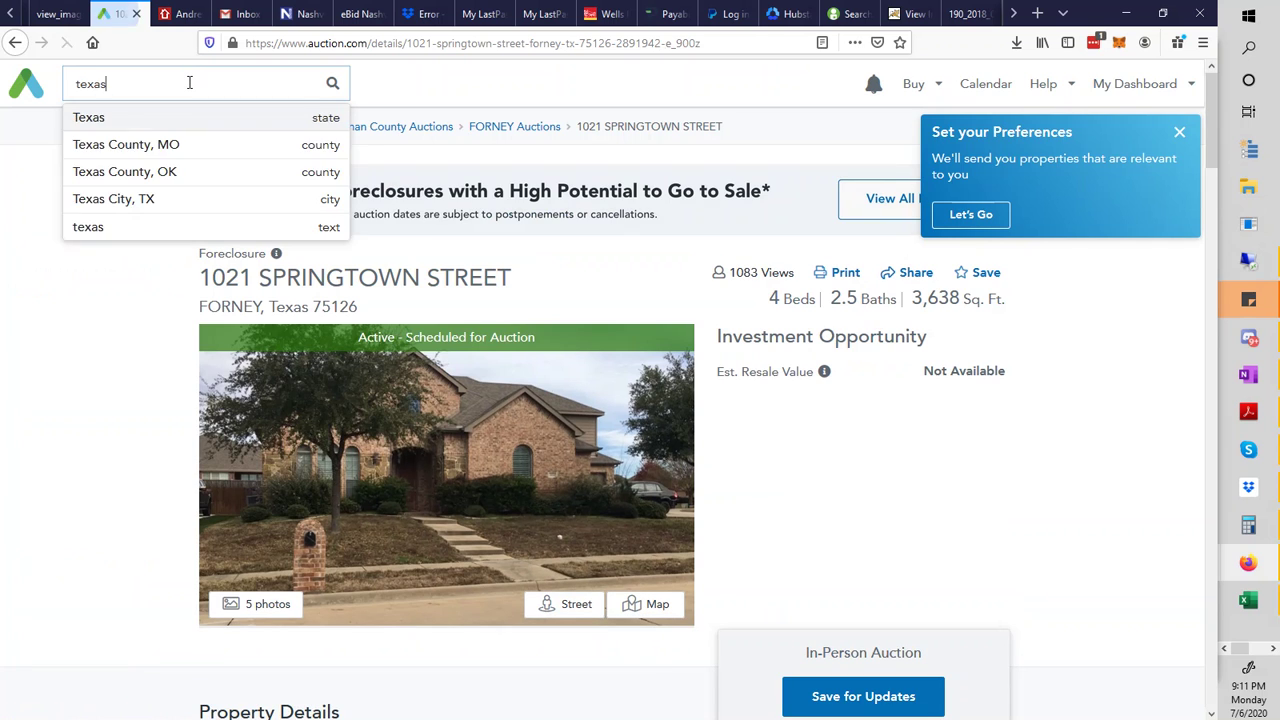
key("Return")
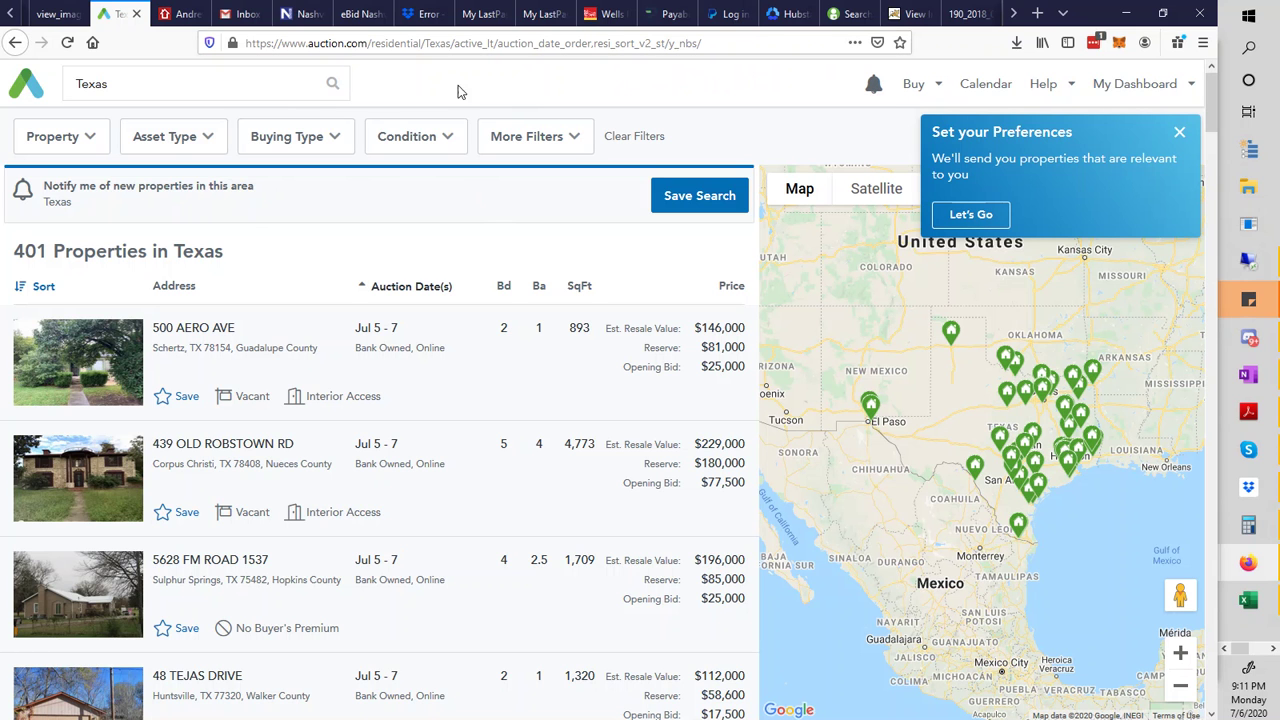
left_click(159, 91)
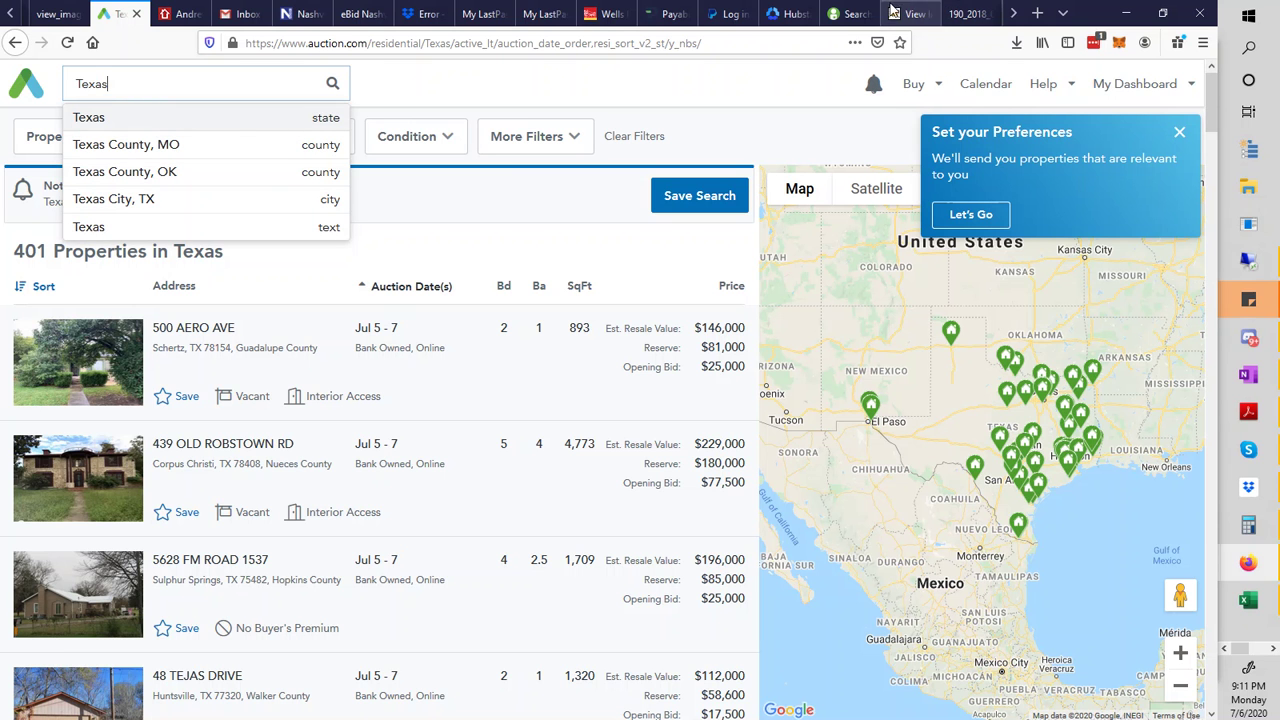
Go back twice from the deed image page and scroll the Texas county list.
left_click(970, 12)
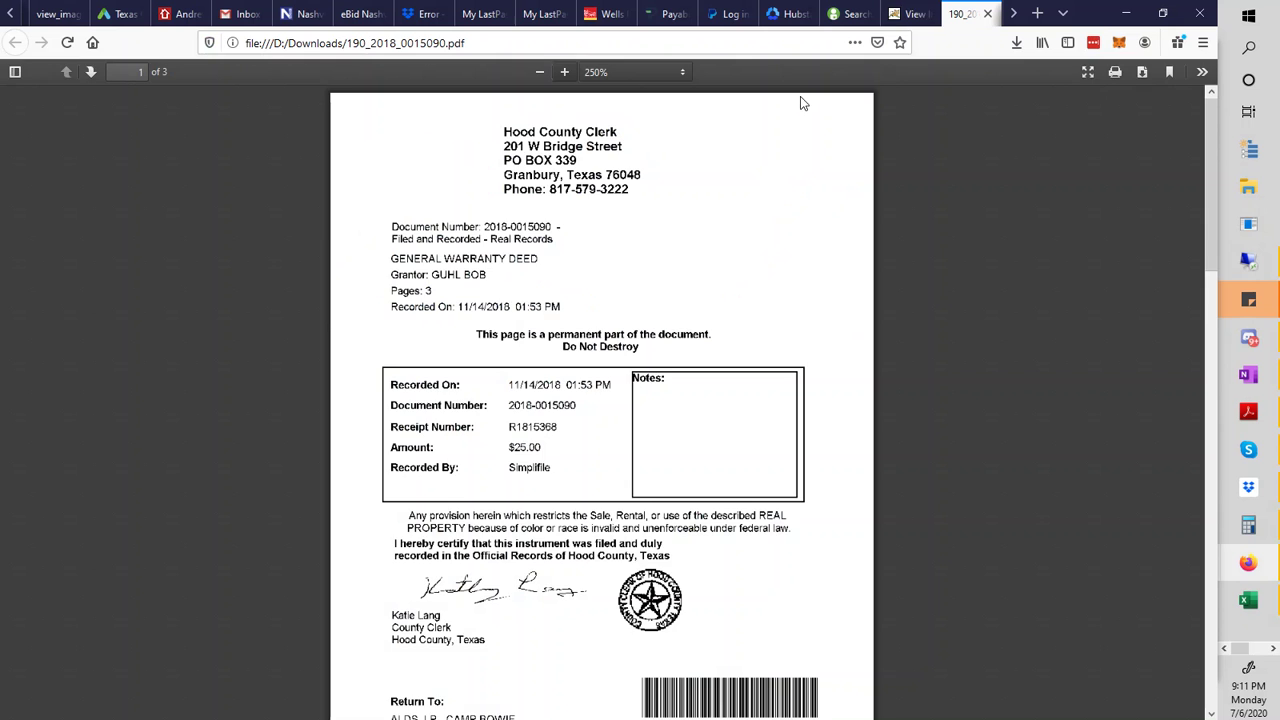
left_click(912, 13)
key("alt+Left")
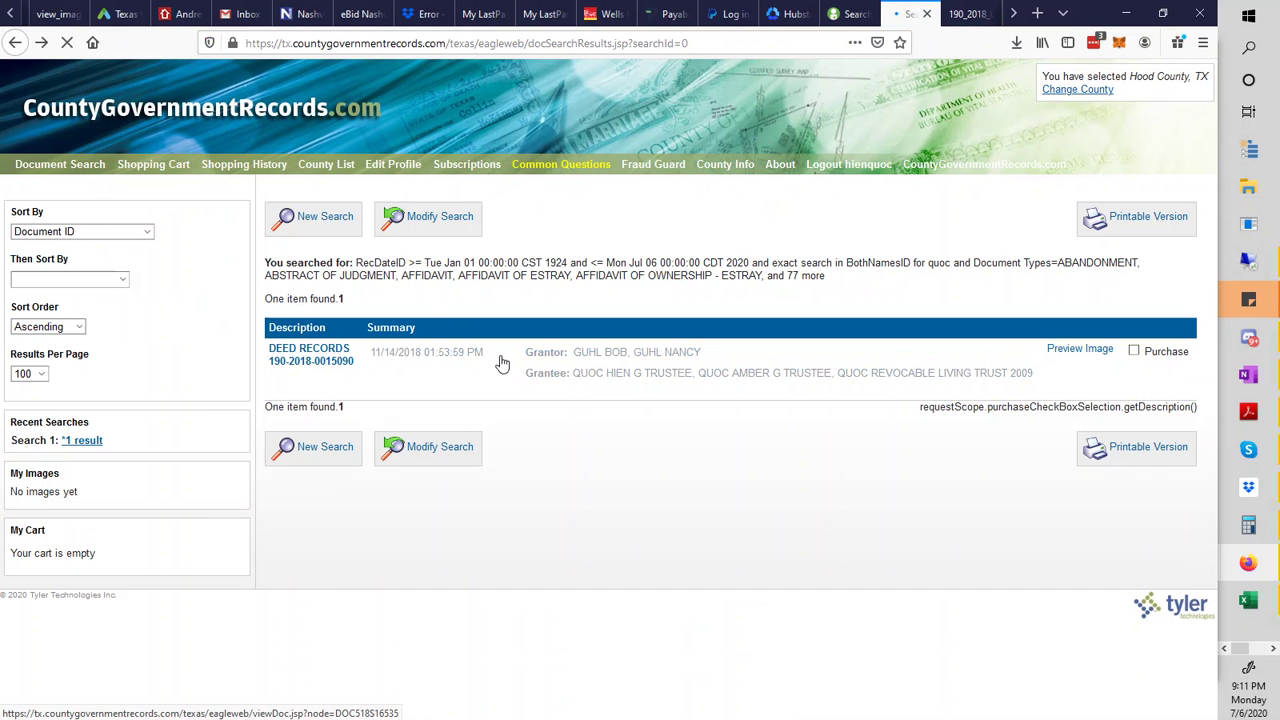
key("alt+Left")
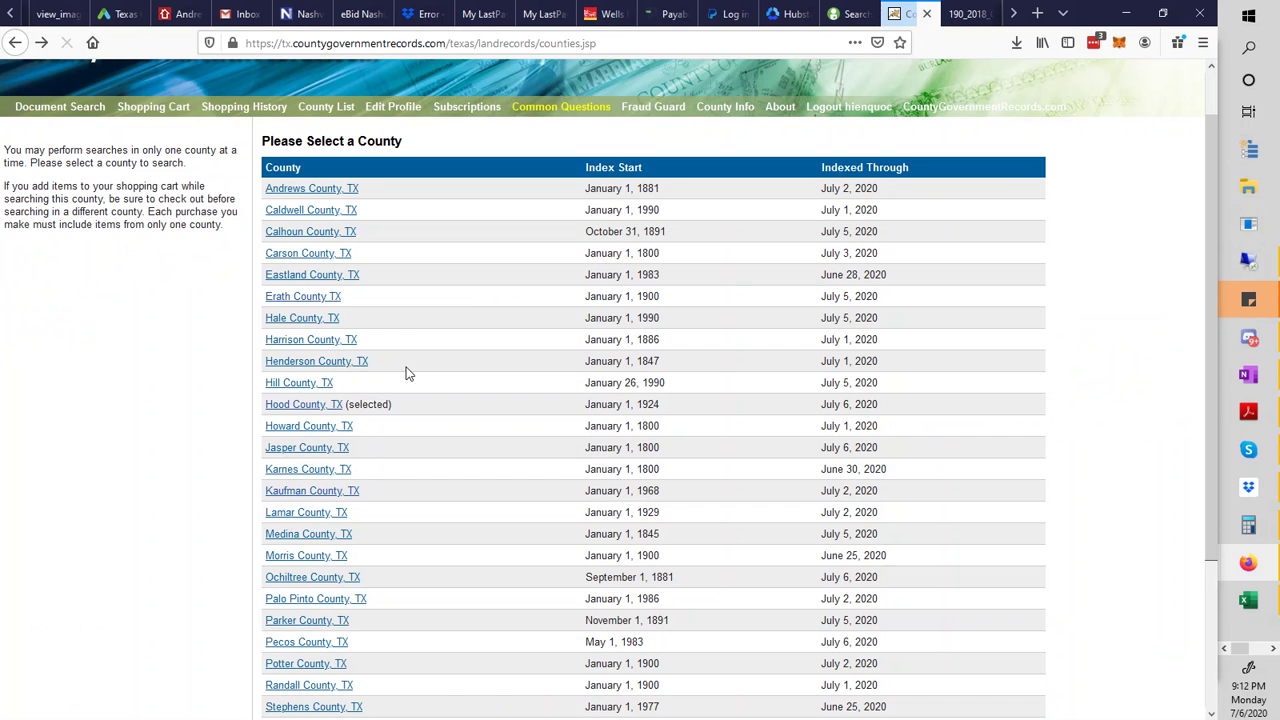
scroll(427, 342, "down", 3)
scroll(438, 490, "up", 3)
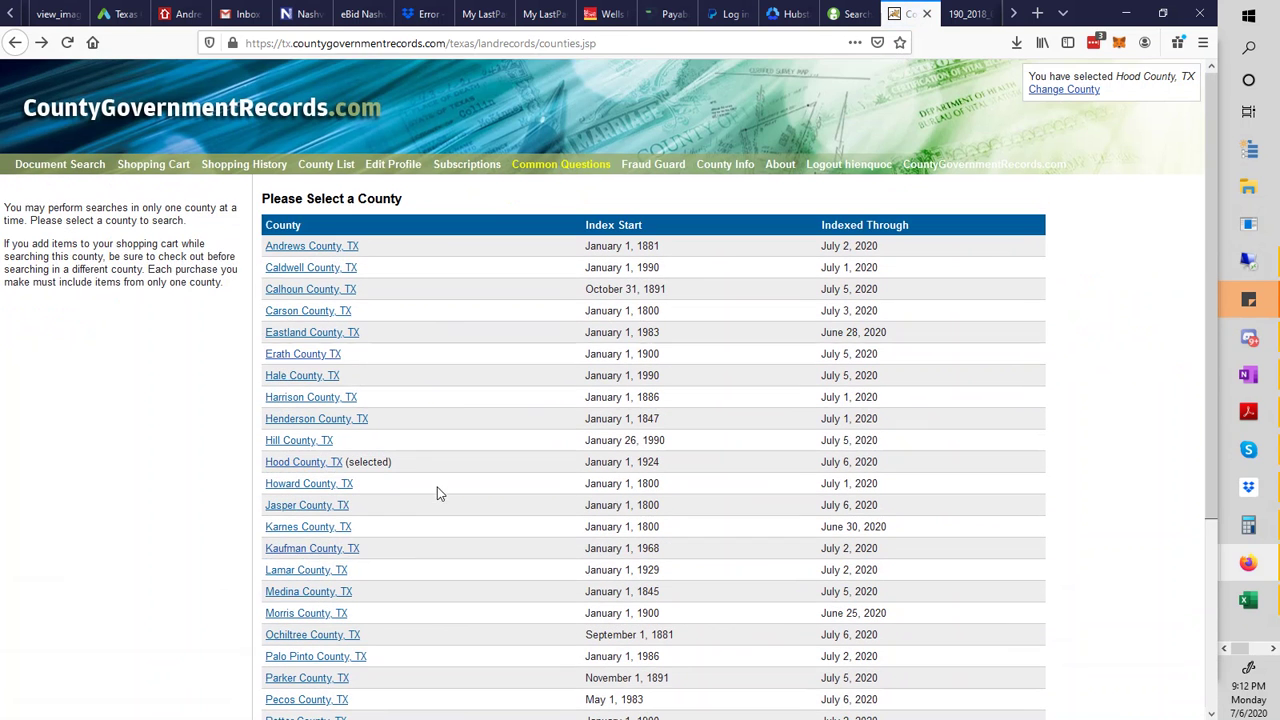
scroll(390, 430, "down", 3)
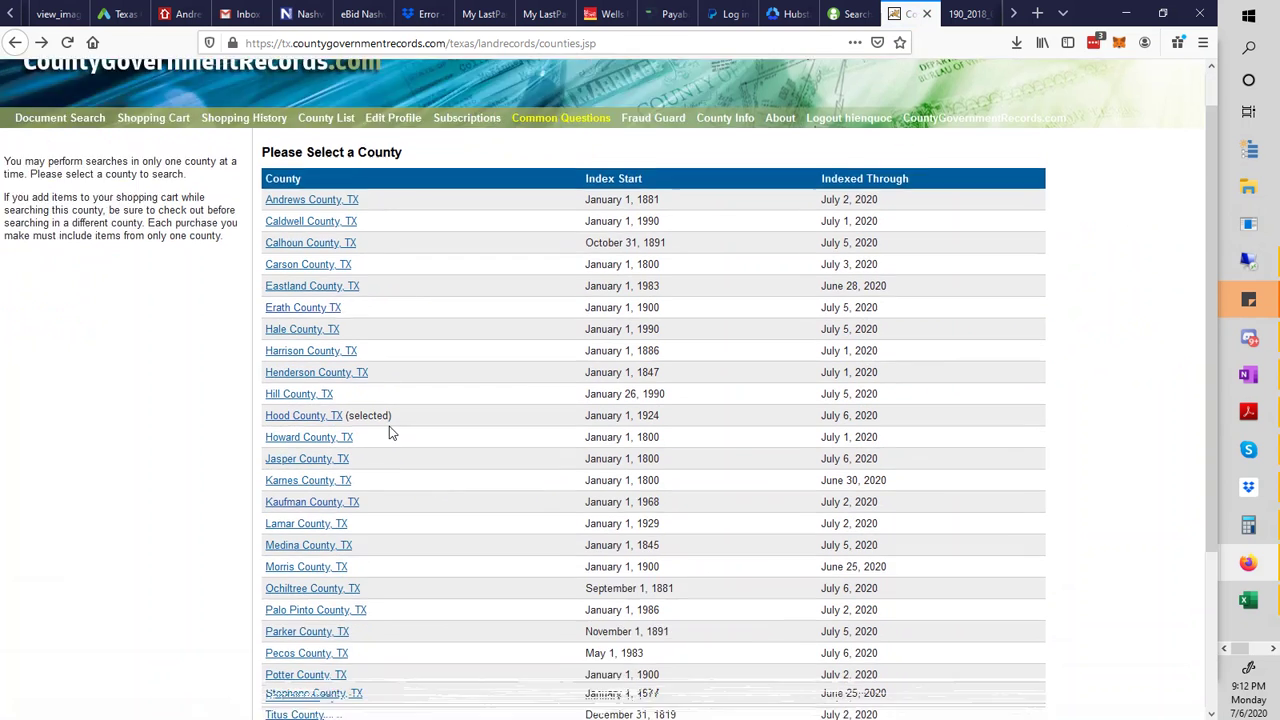
scroll(406, 470, "up", 3)
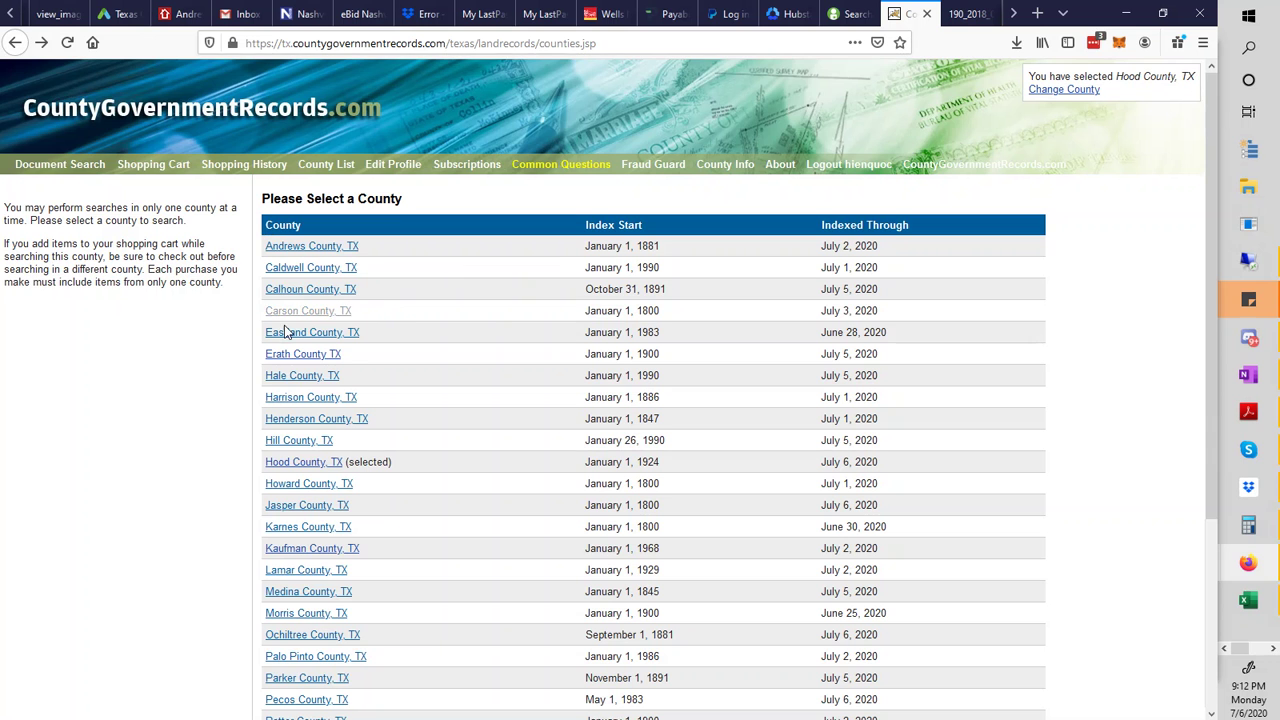
scroll(286, 480, "down", 3)
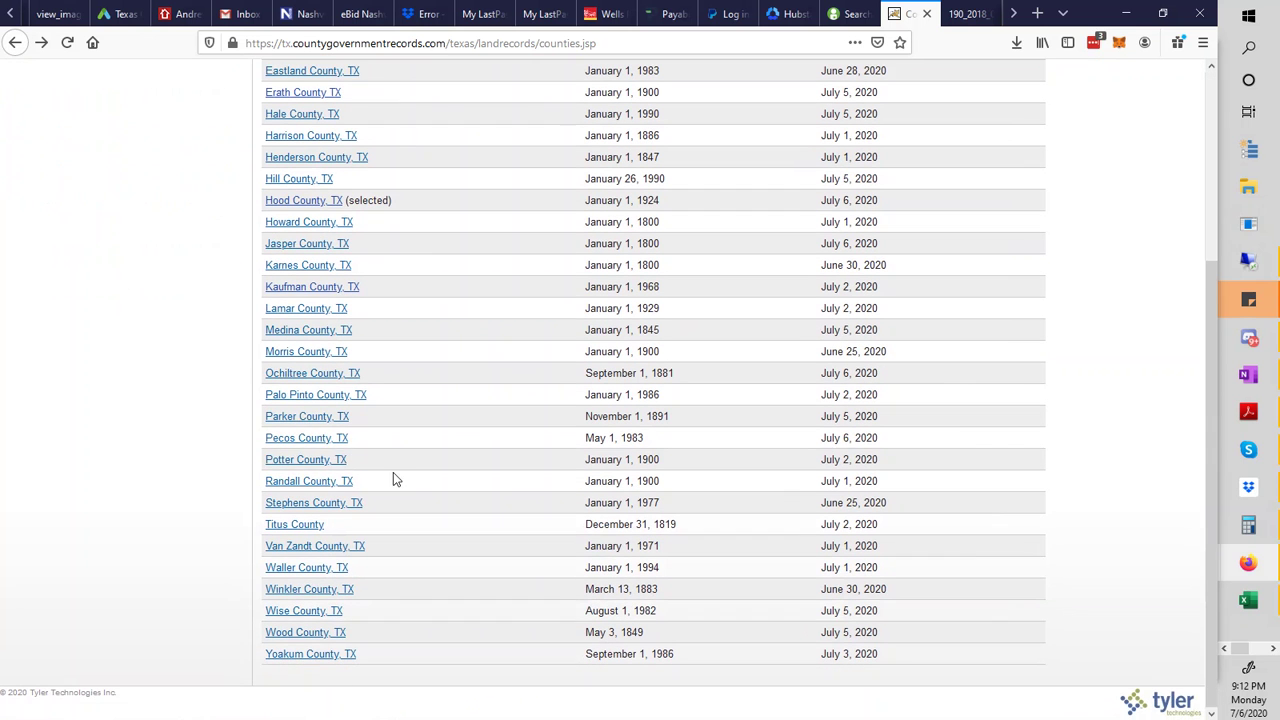
scroll(413, 467, "up", 3)
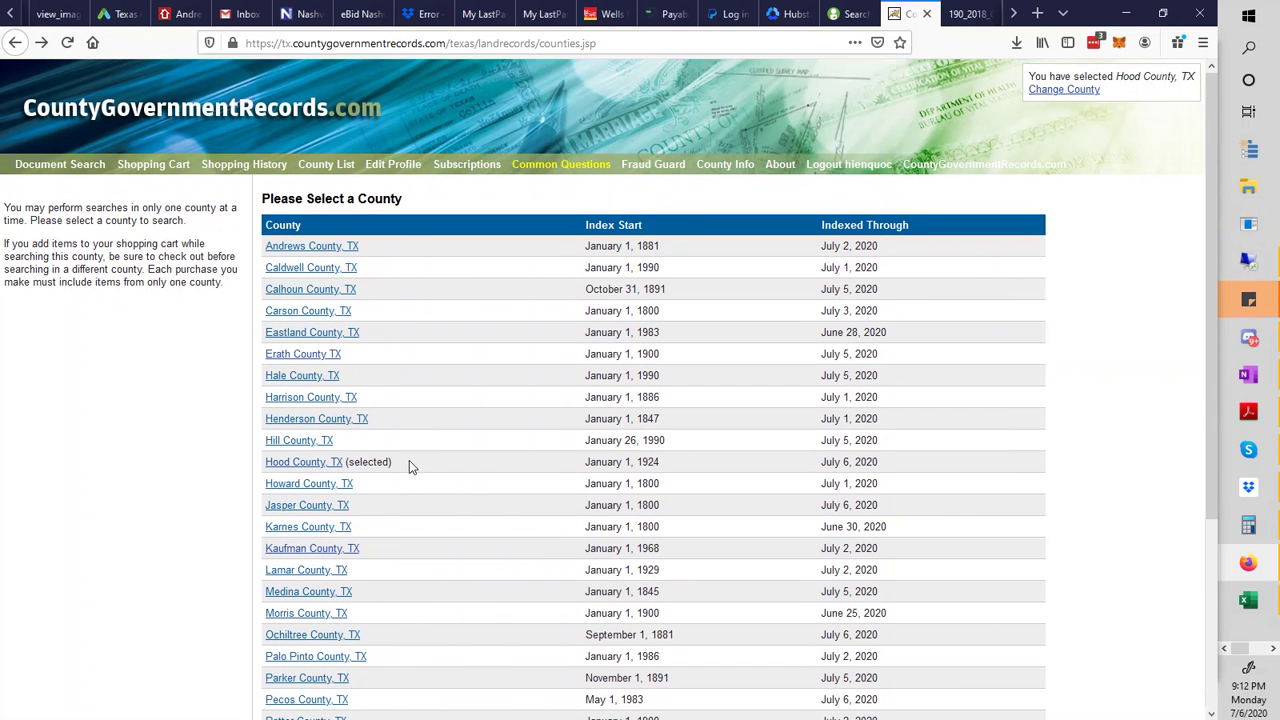